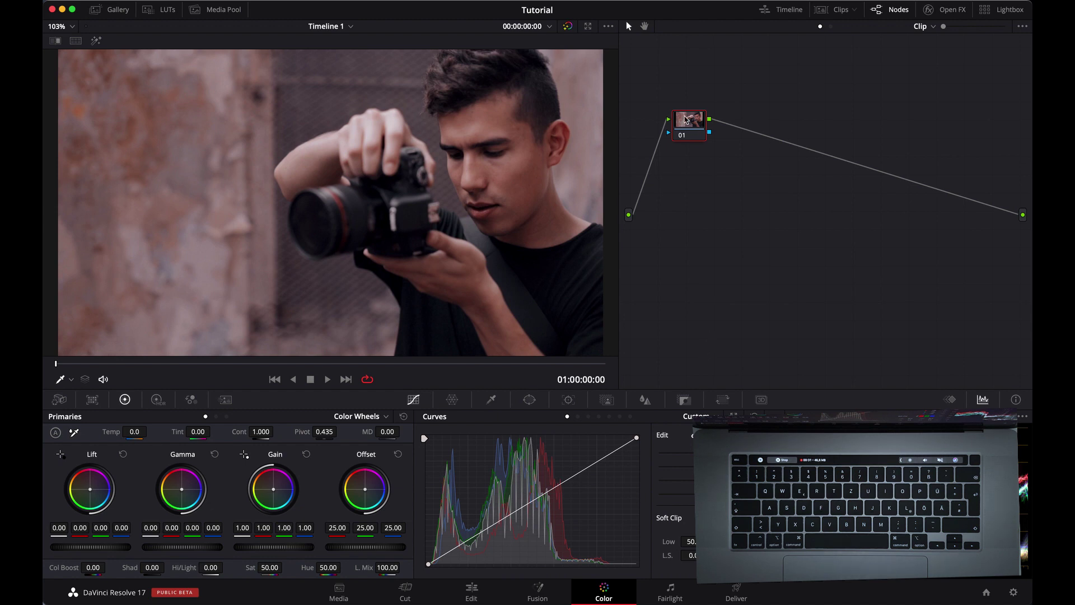
Move node 01 up-left, scrub the clip, and check it in floating Scopes.
drag(690, 126, 667, 102)
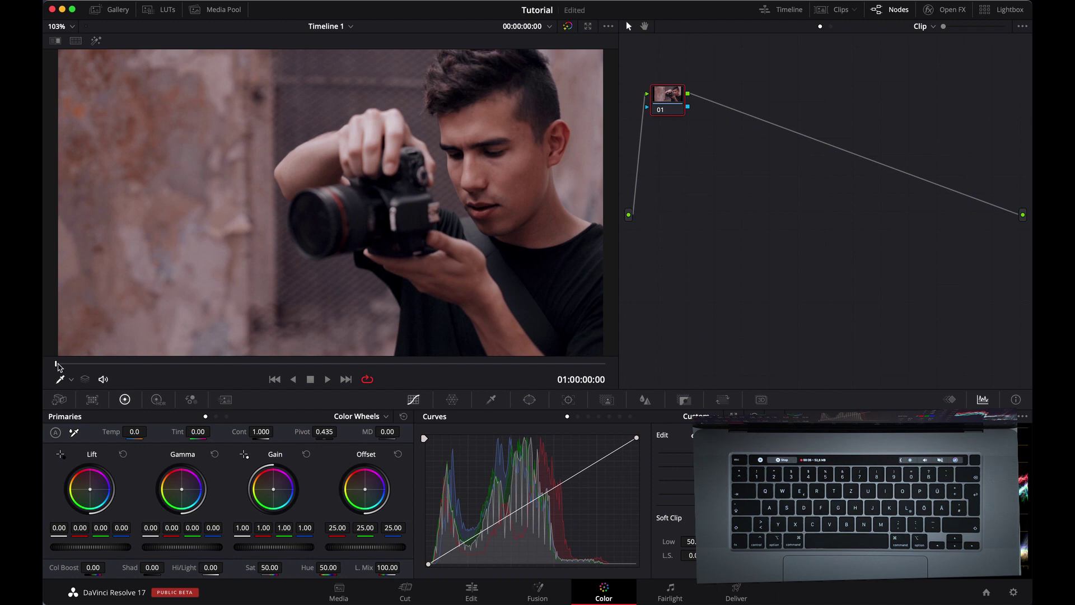
mouse_move(58, 366)
mouse_down()
mouse_move(404, 365)
mouse_move(59, 366)
mouse_up()
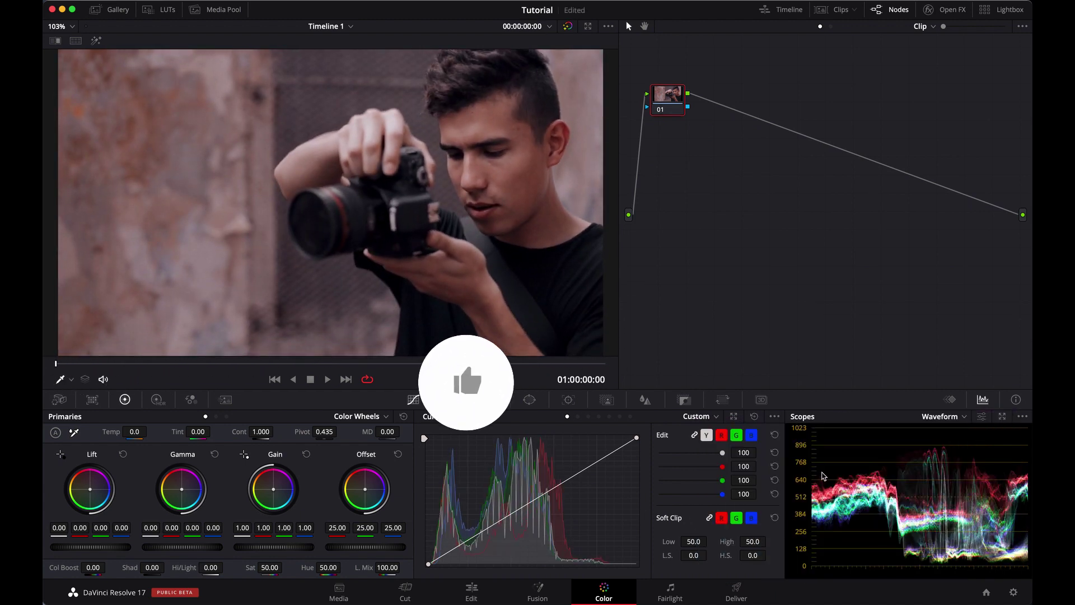
click(1001, 415)
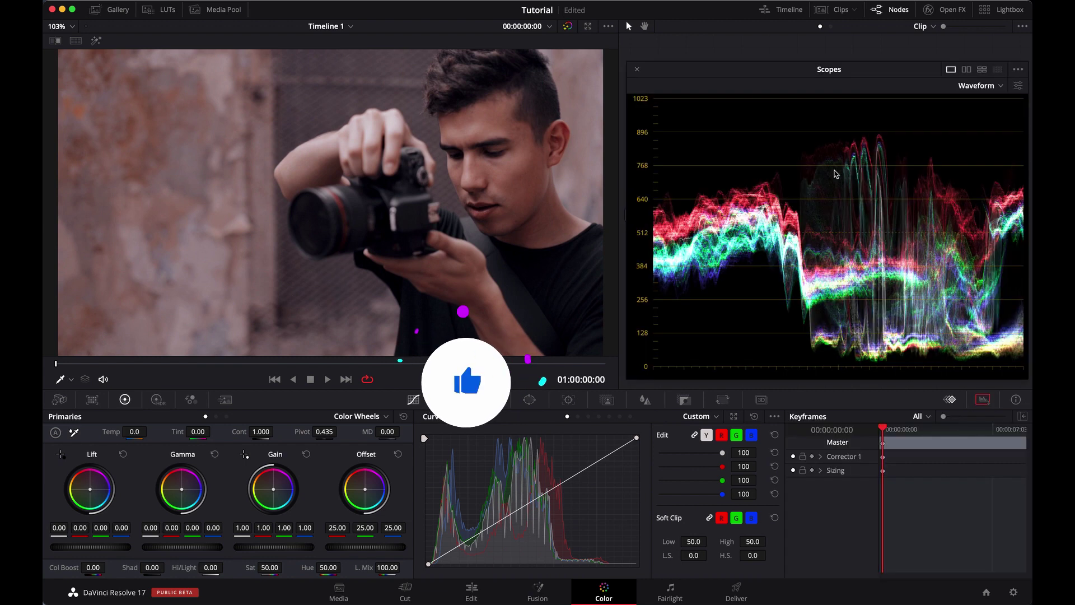
drag(753, 70, 745, 61)
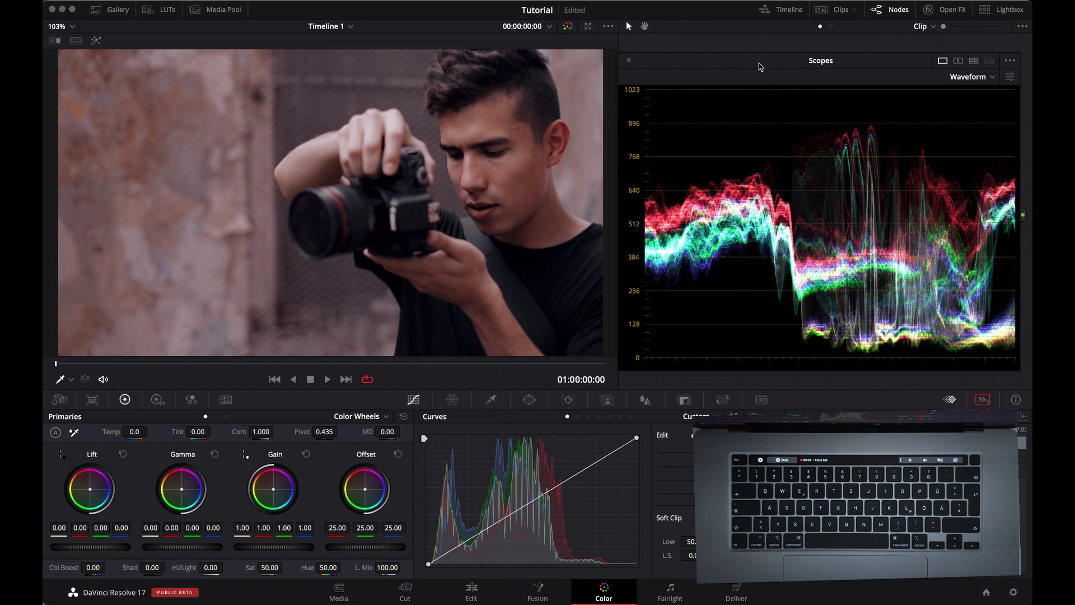
key(super+shift+w)
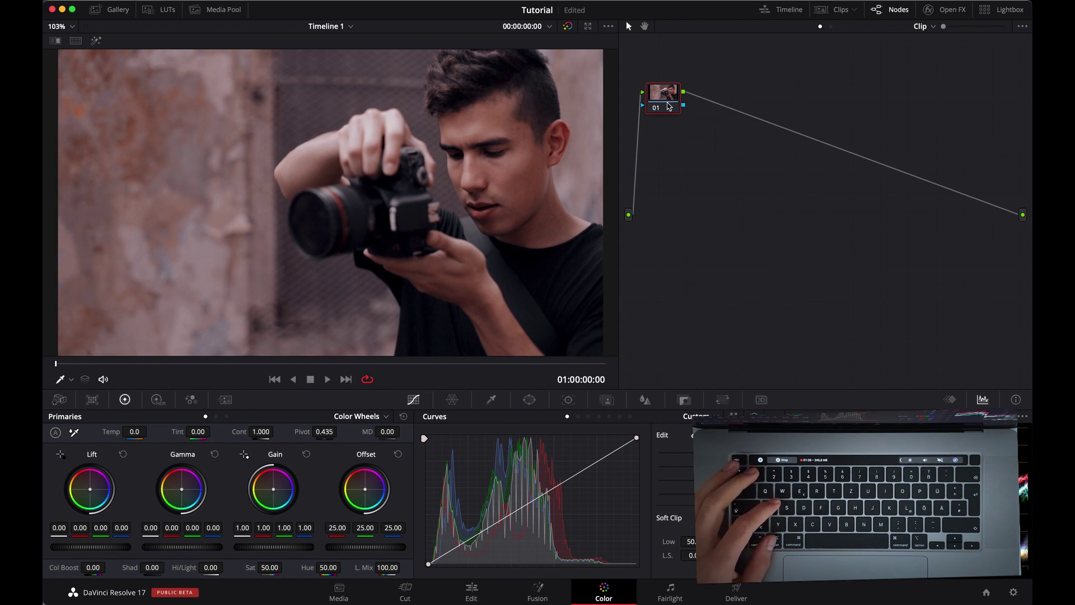
Add node 02 with contrast 1.126 and offset 34.70, preview the next clip, and add node 03.
mouse_move(666, 97)
mouse_down()
mouse_move(661, 74)
mouse_move(672, 123)
mouse_up()
key(alt+s)
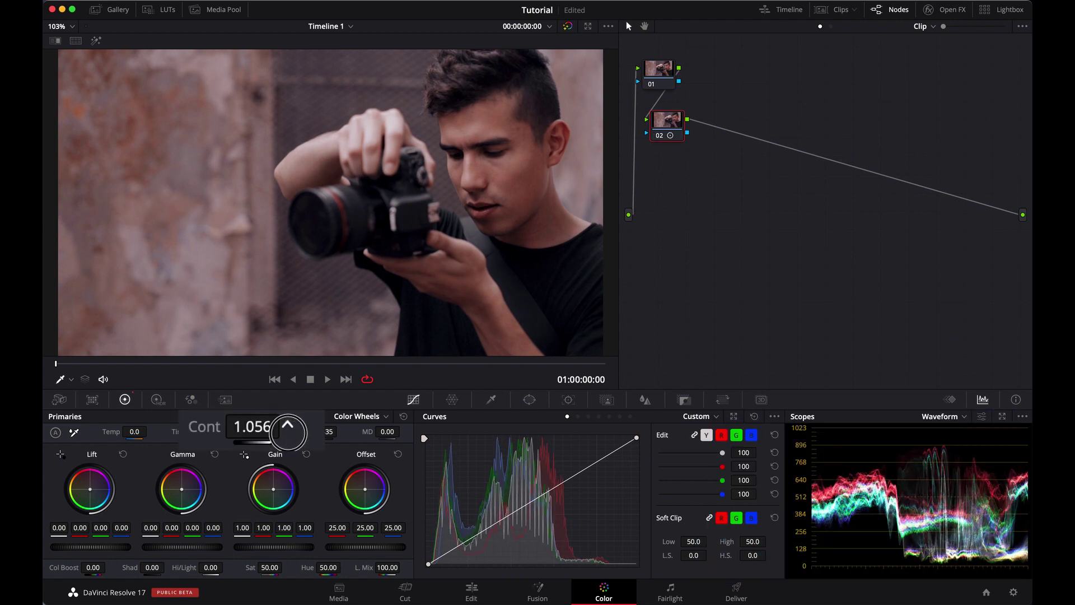
mouse_move(261, 435)
mouse_down()
mouse_move(287, 434)
mouse_move(269, 434)
mouse_up()
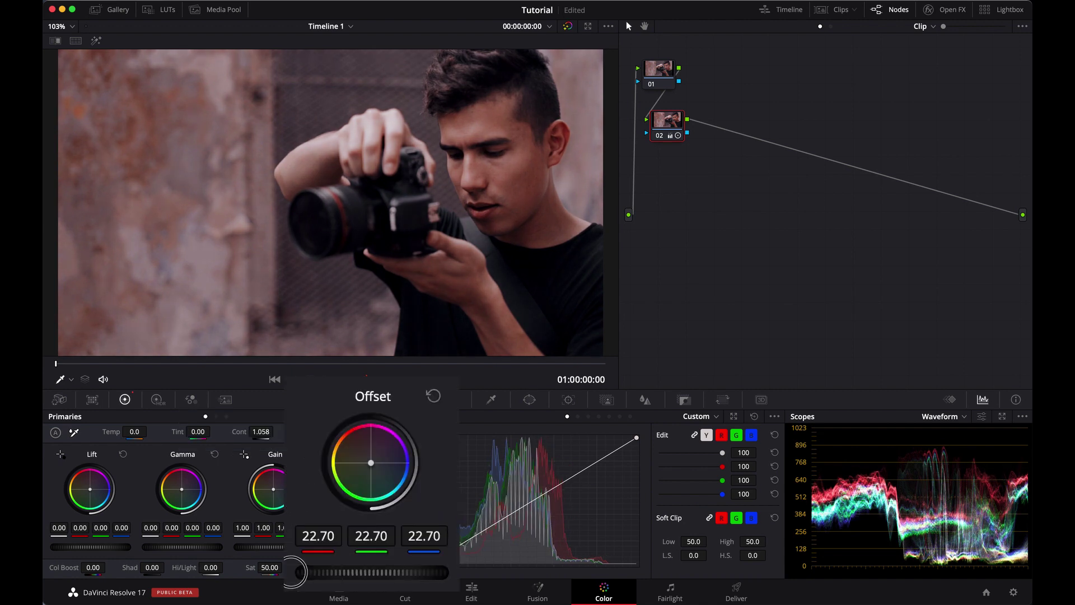
drag(365, 546, 545, 546)
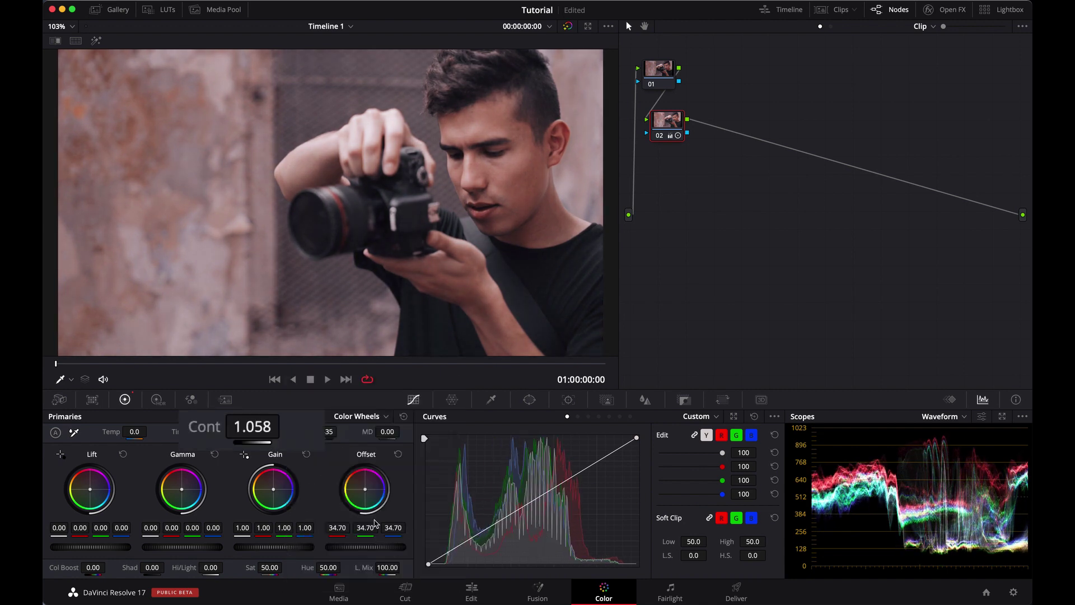
drag(255, 431, 287, 431)
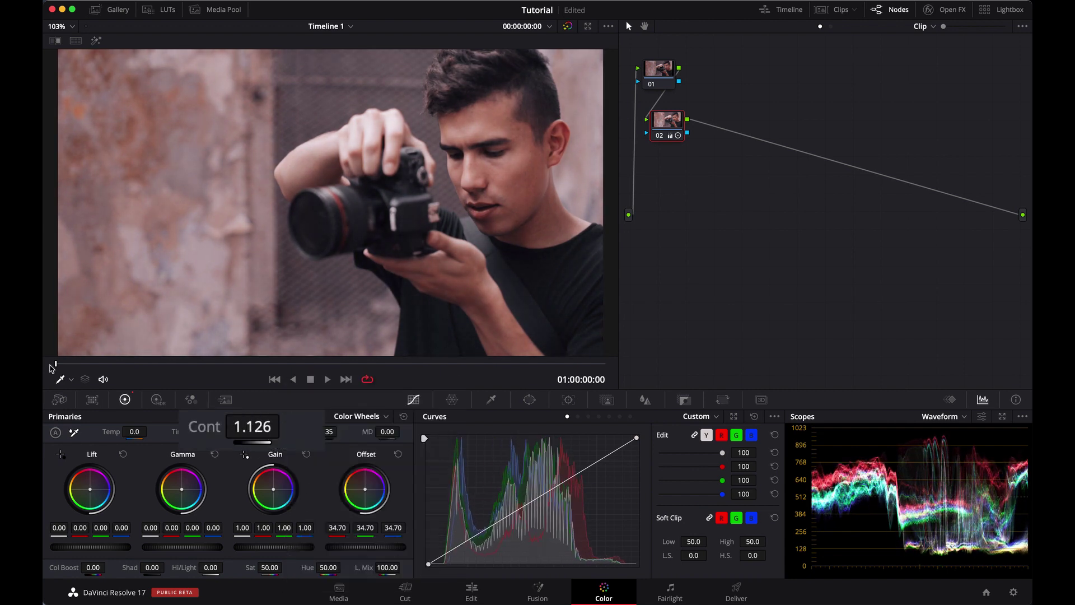
drag(56, 364, 598, 373)
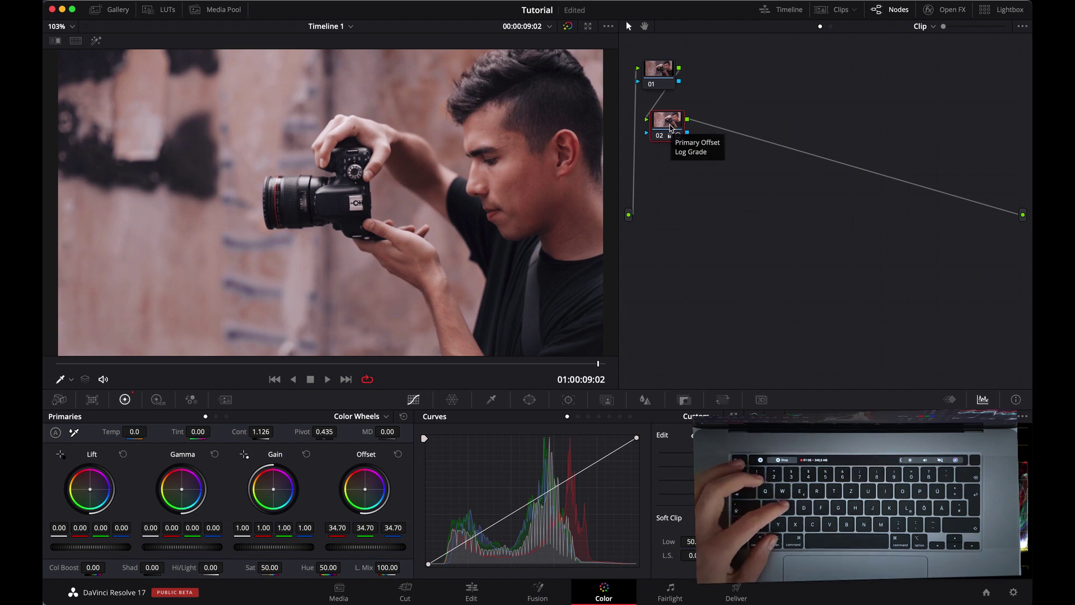
key(alt+s)
Label node 03 'sat+bal' and set its saturation to 62.
drag(721, 126, 728, 126)
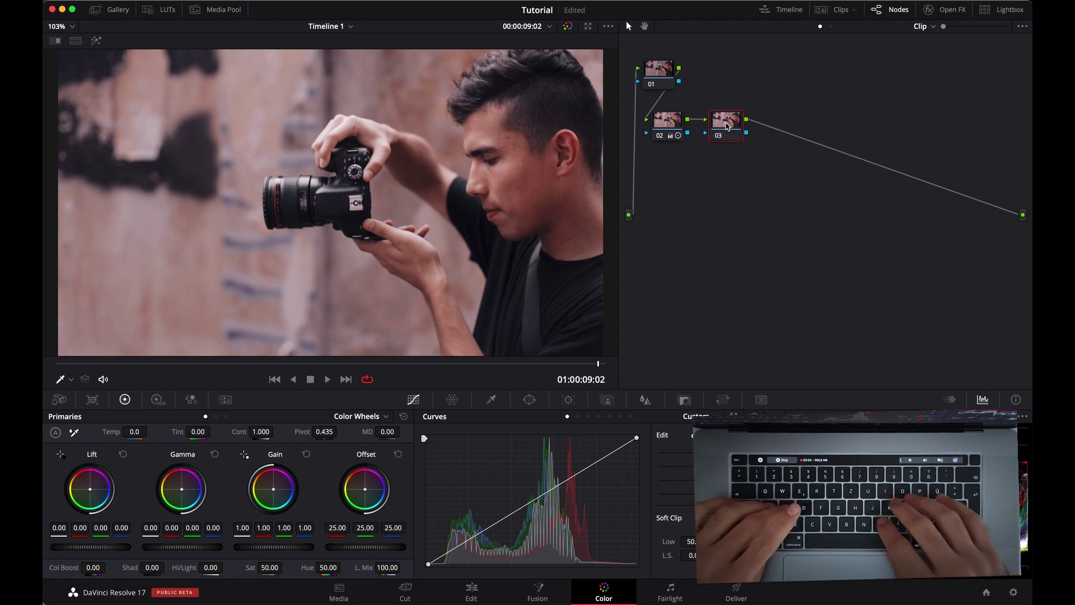
text(sat)
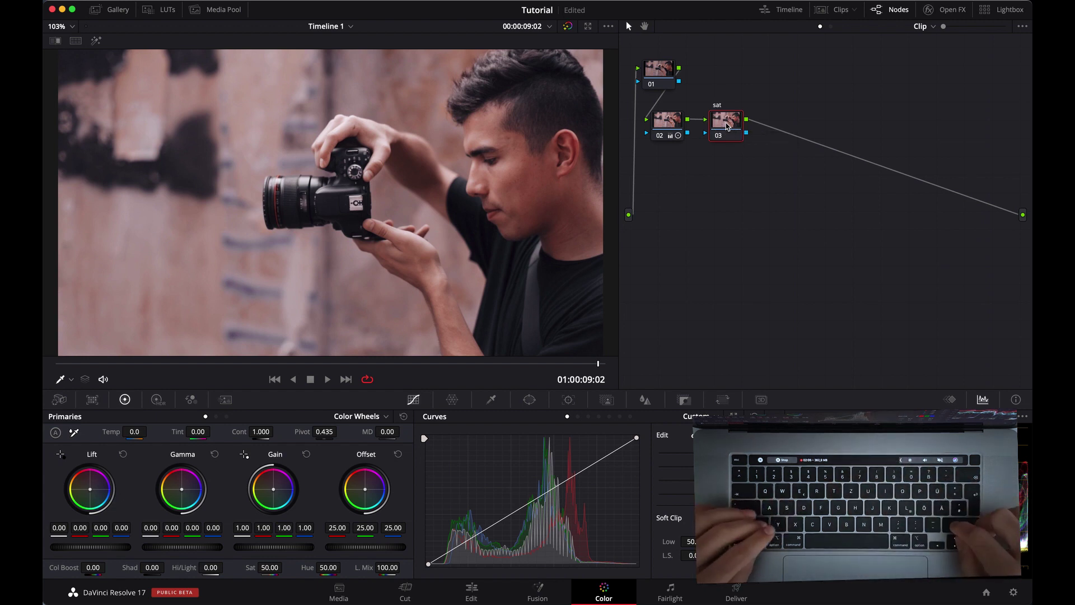
text(+)
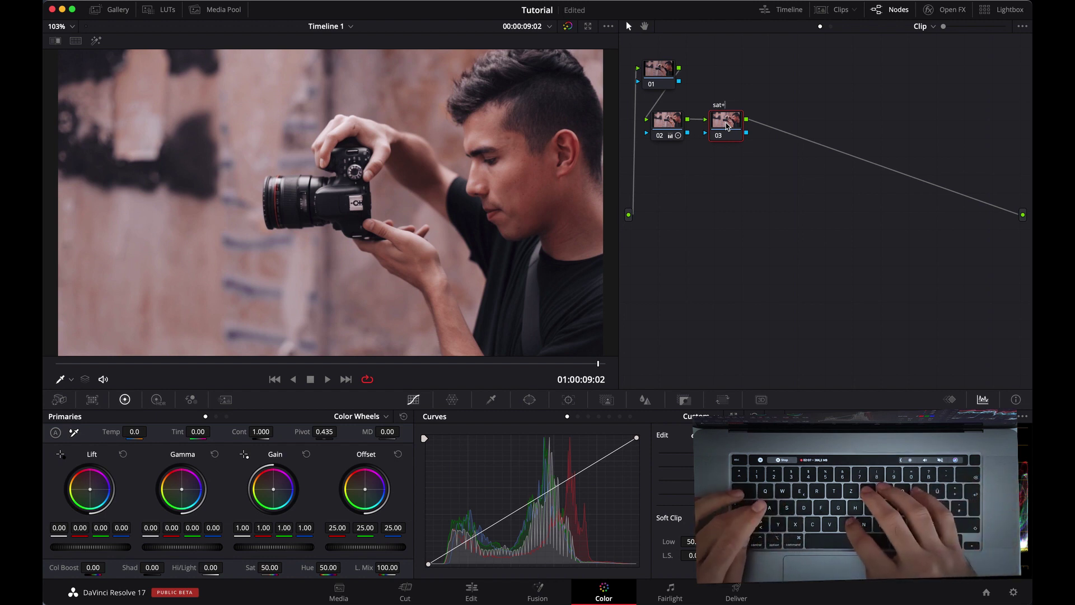
text(bal)
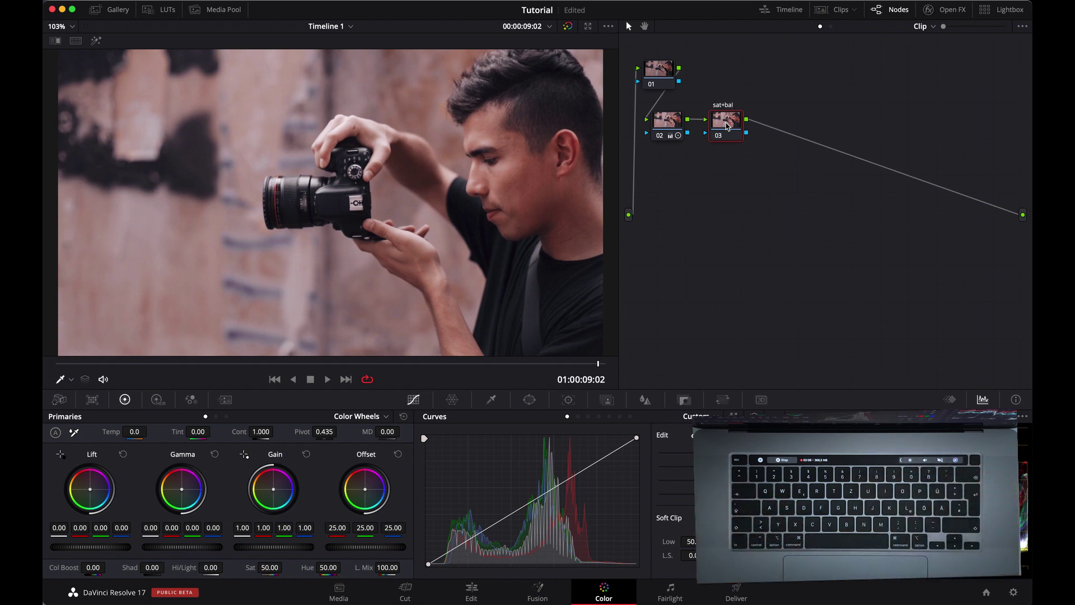
drag(720, 124, 722, 124)
drag(269, 568, 293, 567)
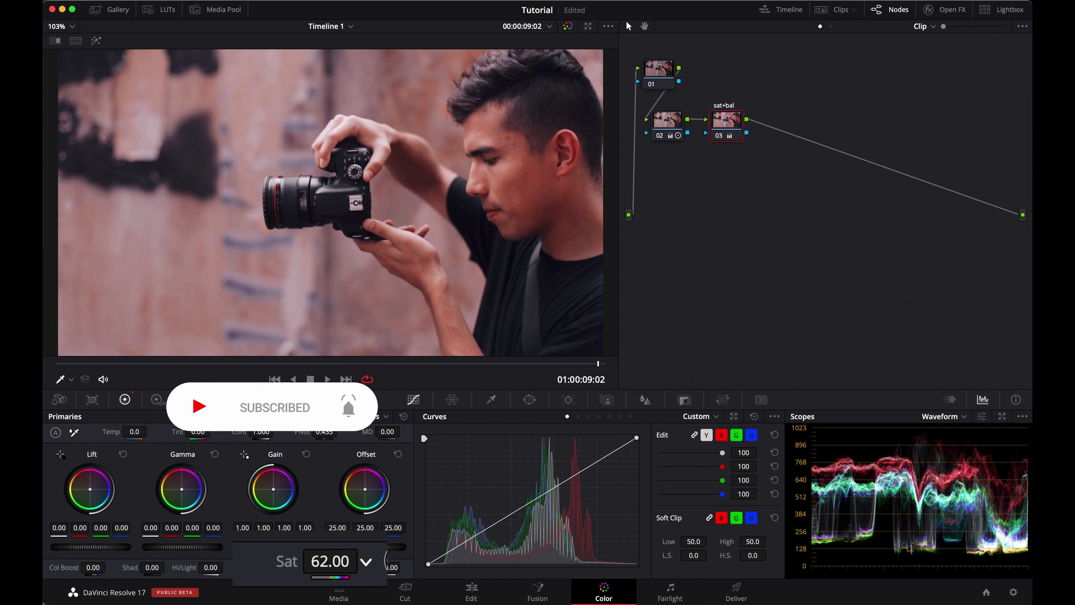
drag(292, 567, 292, 567)
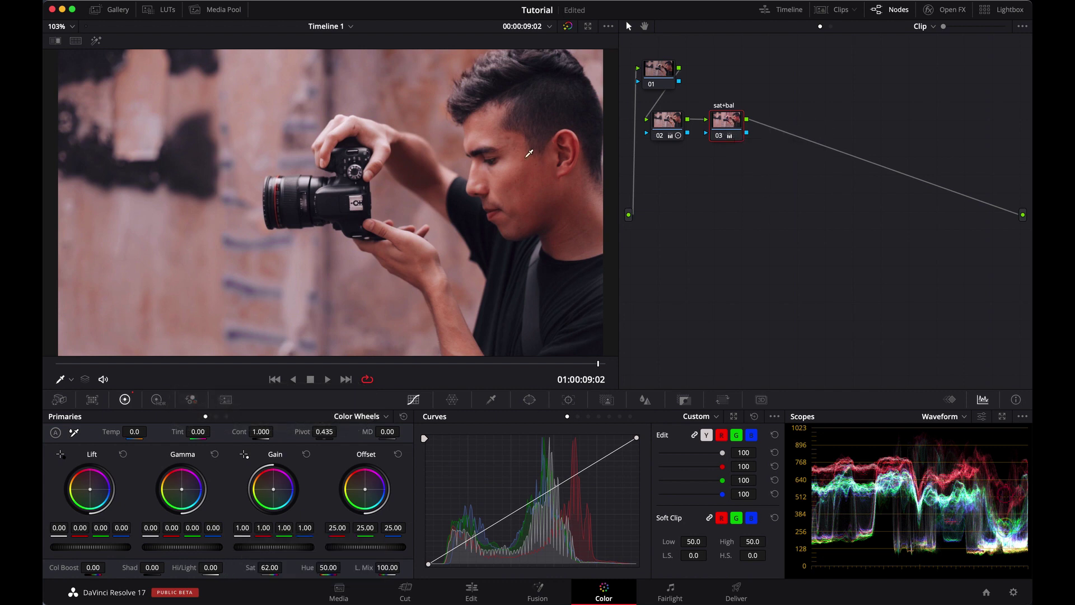
Cool node 03 with offset 11.32/24.19/24.18, then show the Log Wheels.
drag(373, 483, 382, 500)
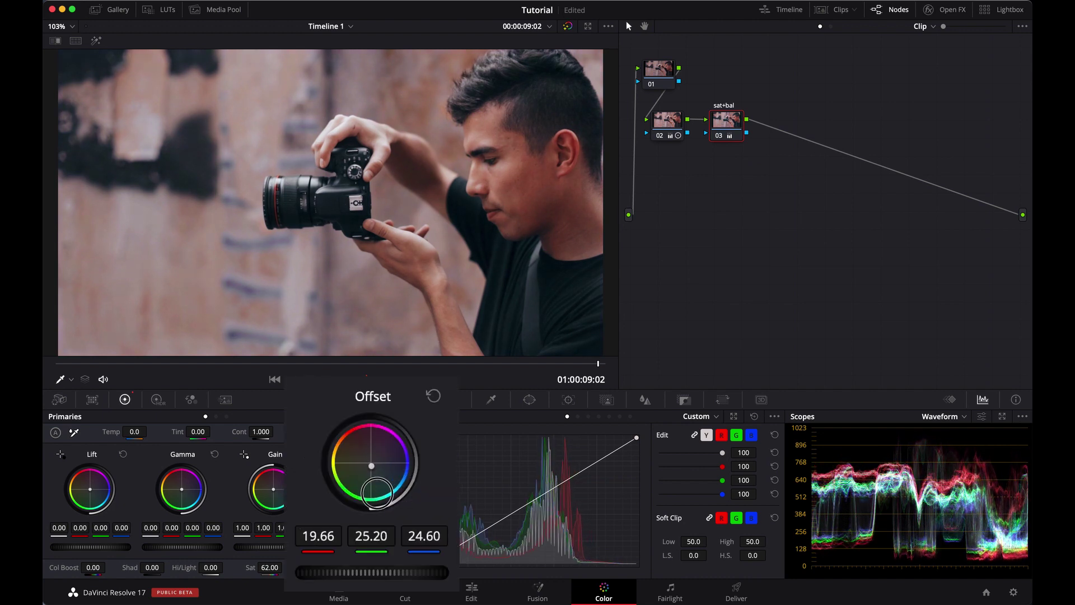
mouse_move(405, 490)
mouse_down()
mouse_move(385, 512)
mouse_move(395, 538)
mouse_up()
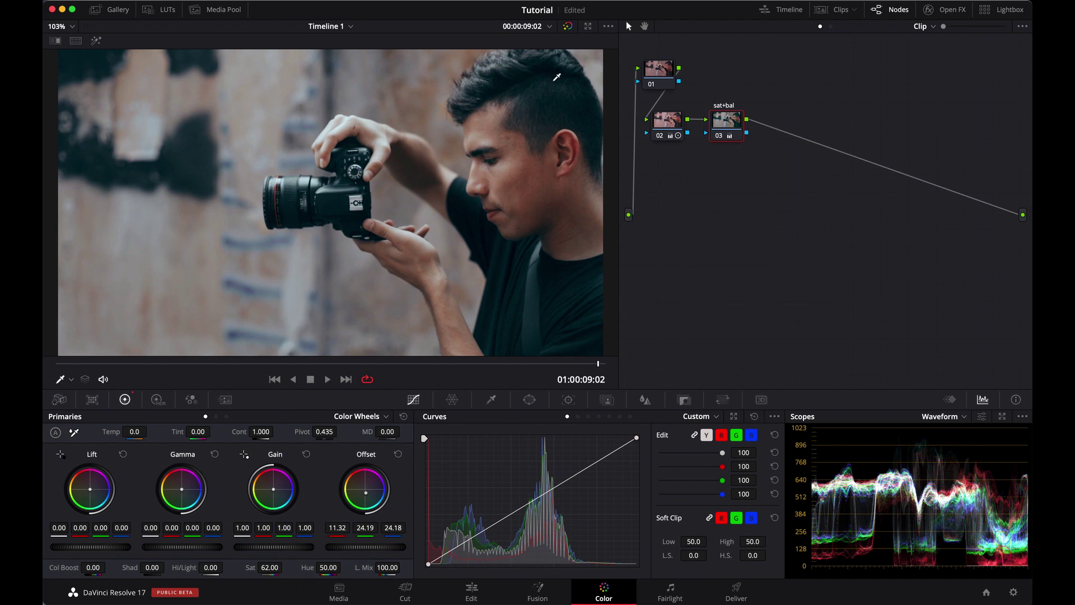
click(228, 418)
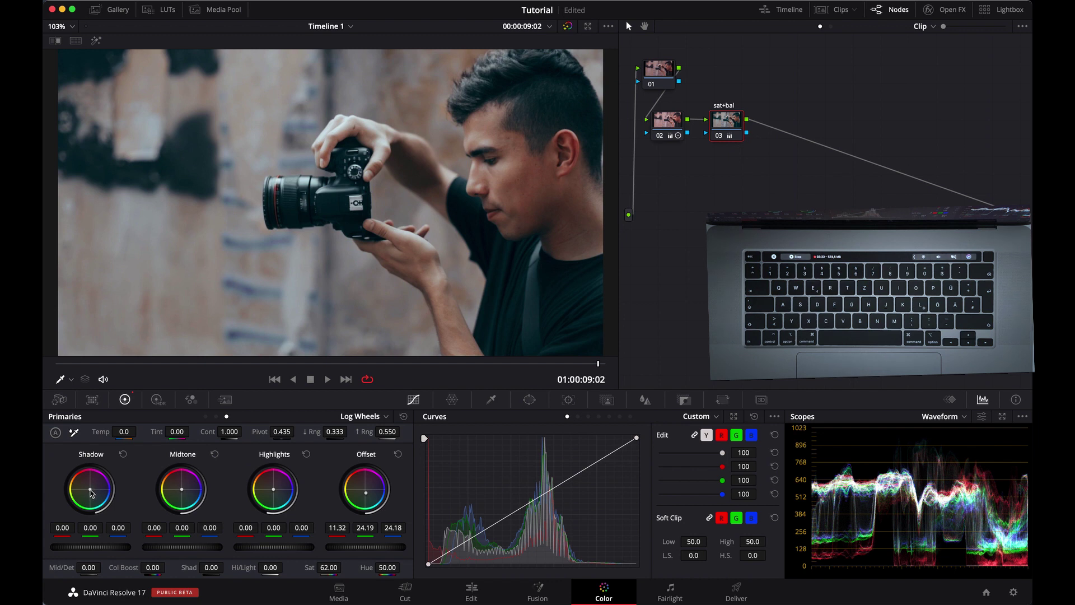
Warm node 03's shadows on the Shadow log wheel to 0.20/-0.06/-0.04.
drag(91, 493, 85, 481)
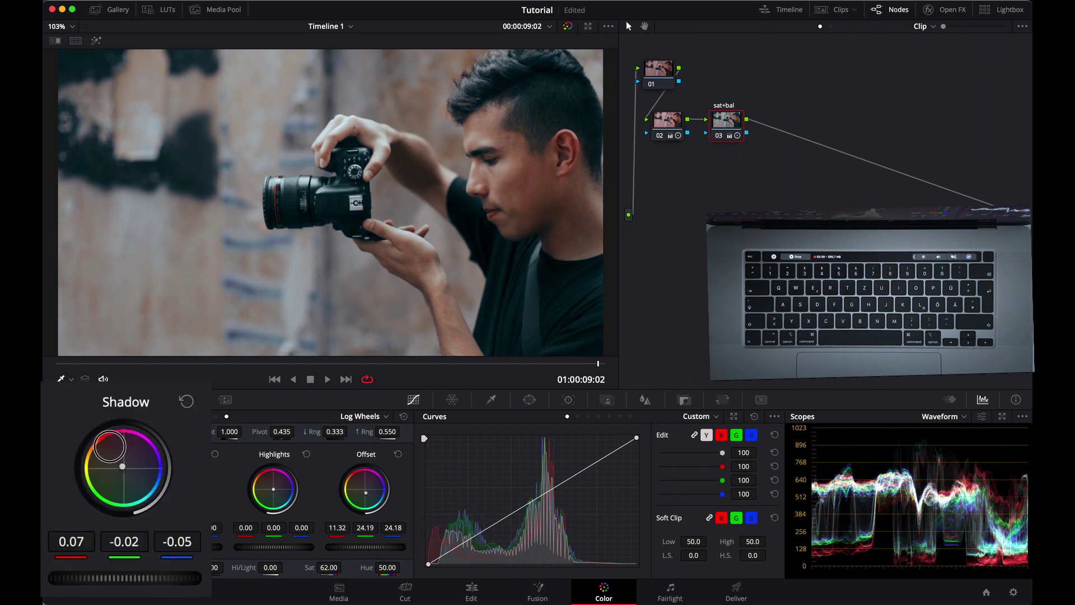
drag(109, 446, 101, 398)
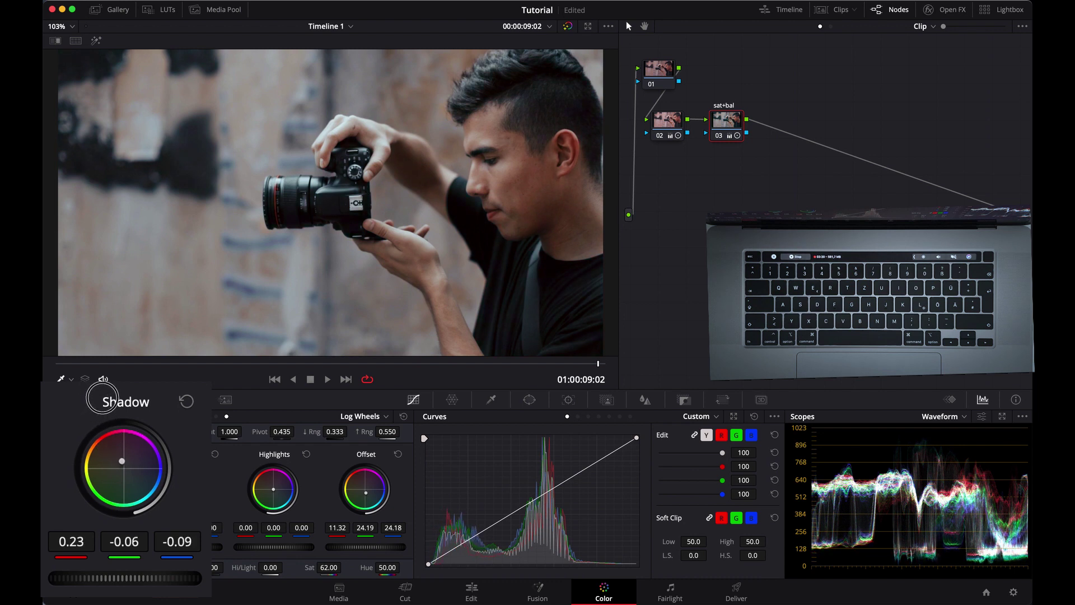
drag(102, 398, 103, 399)
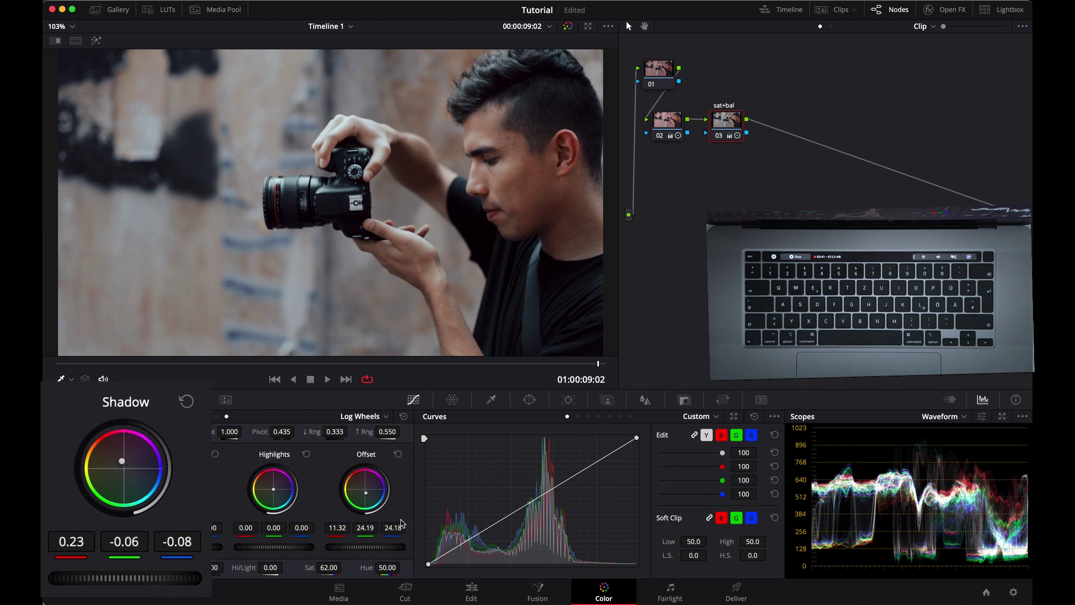
mouse_move(124, 469)
mouse_down()
mouse_move(130, 446)
mouse_move(127, 477)
mouse_up()
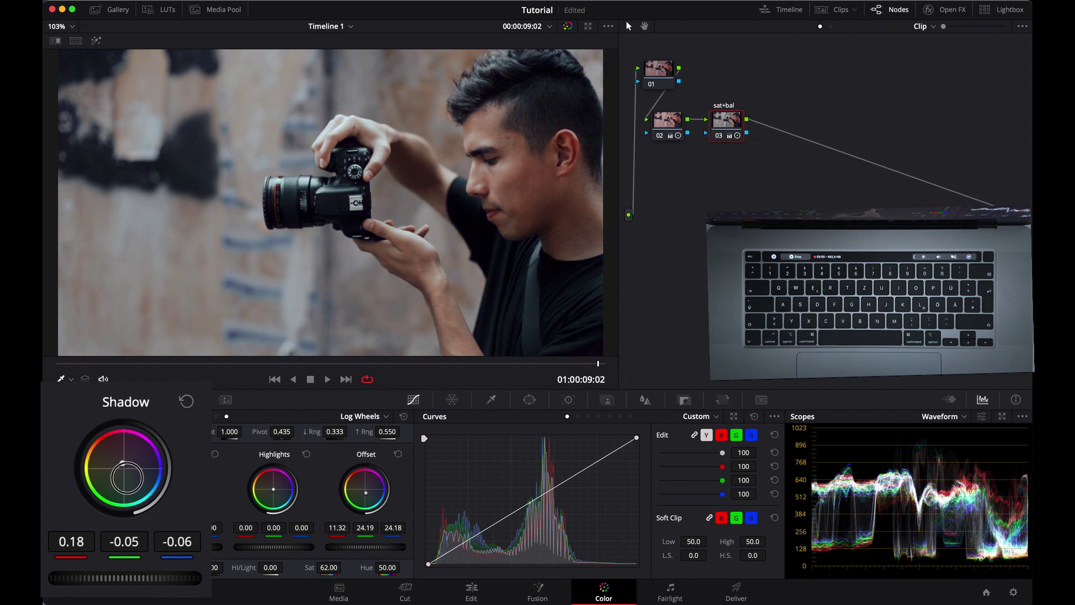
drag(127, 476, 131, 476)
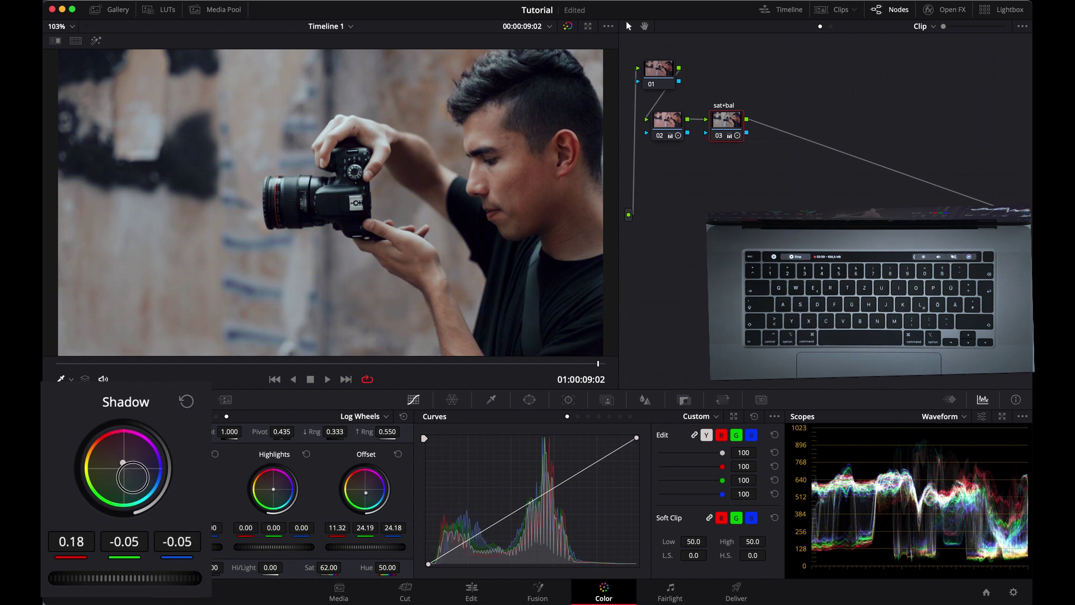
drag(131, 476, 134, 472)
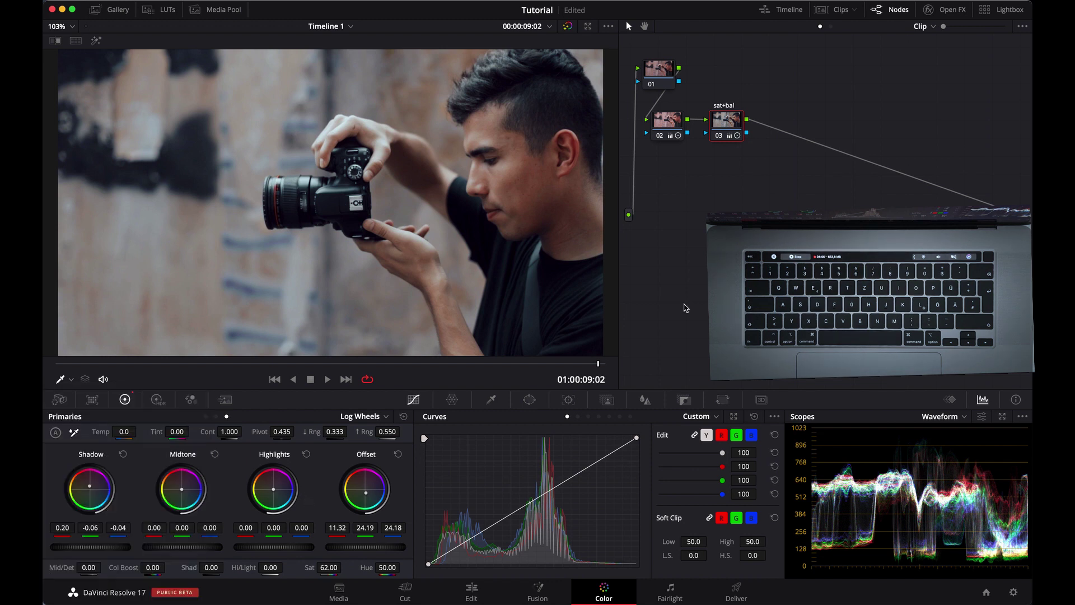
Toggle the grade on and off to compare before and after.
key(super+d)
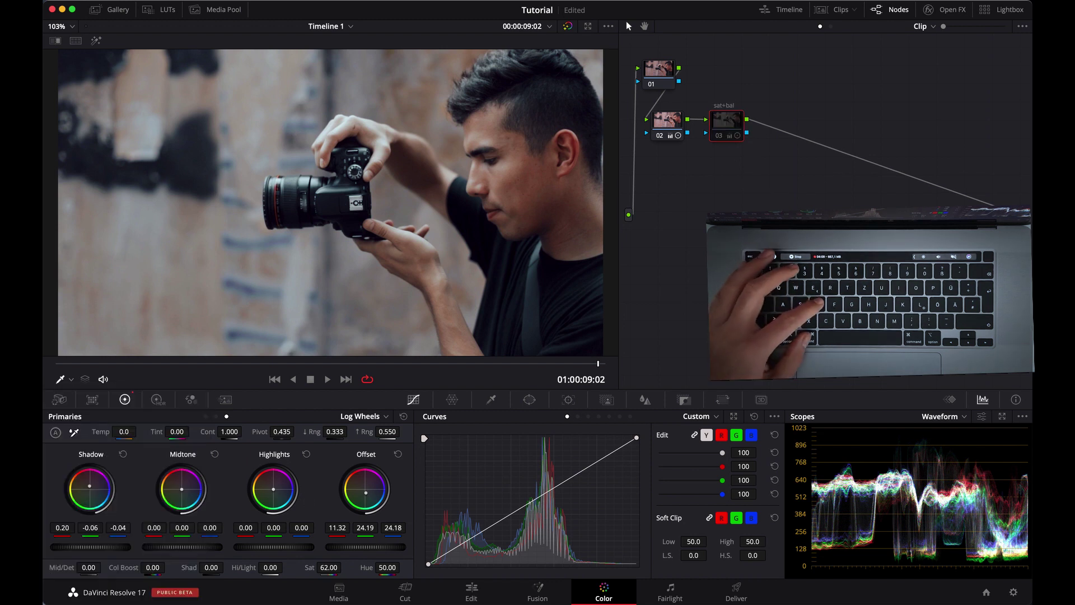
key(super+d)
key(super+d)
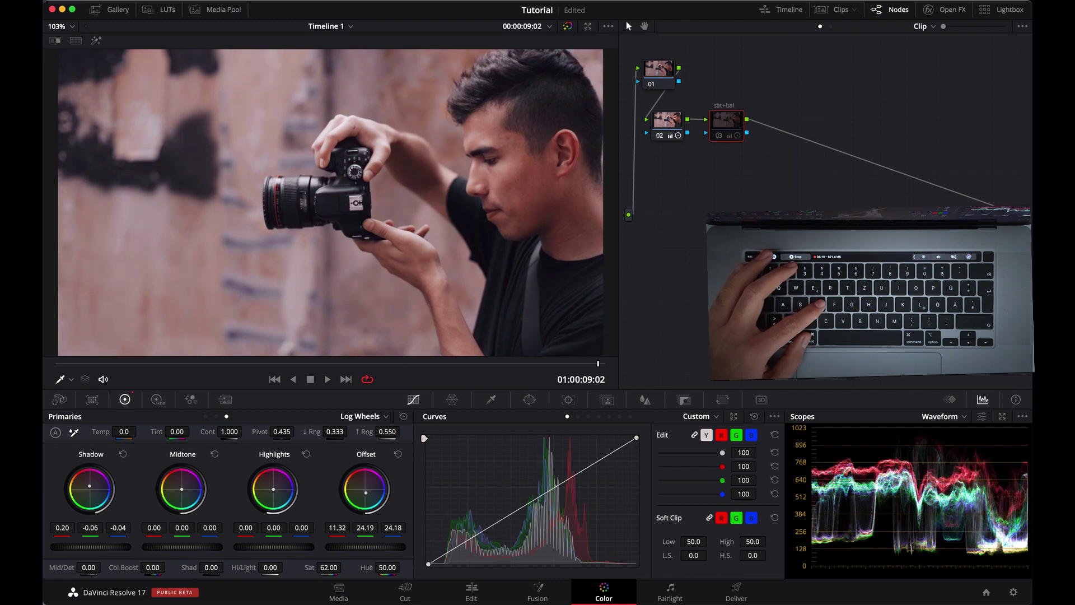
key(super+d)
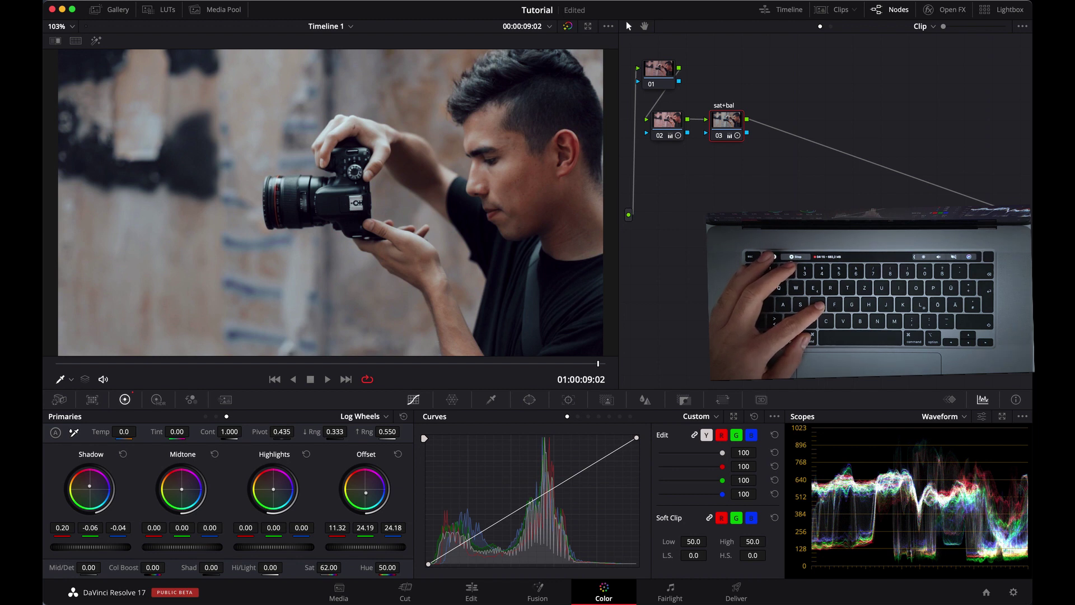
Reset the sat+bal node's grade and raise its saturation to 62.
right_click(732, 121)
click(763, 127)
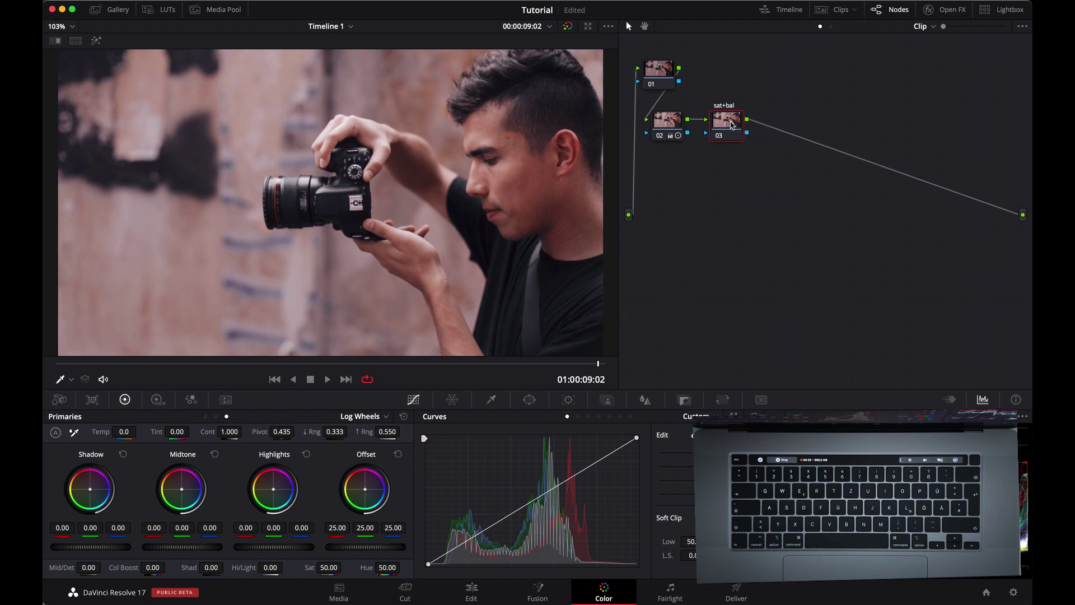
drag(730, 124, 732, 124)
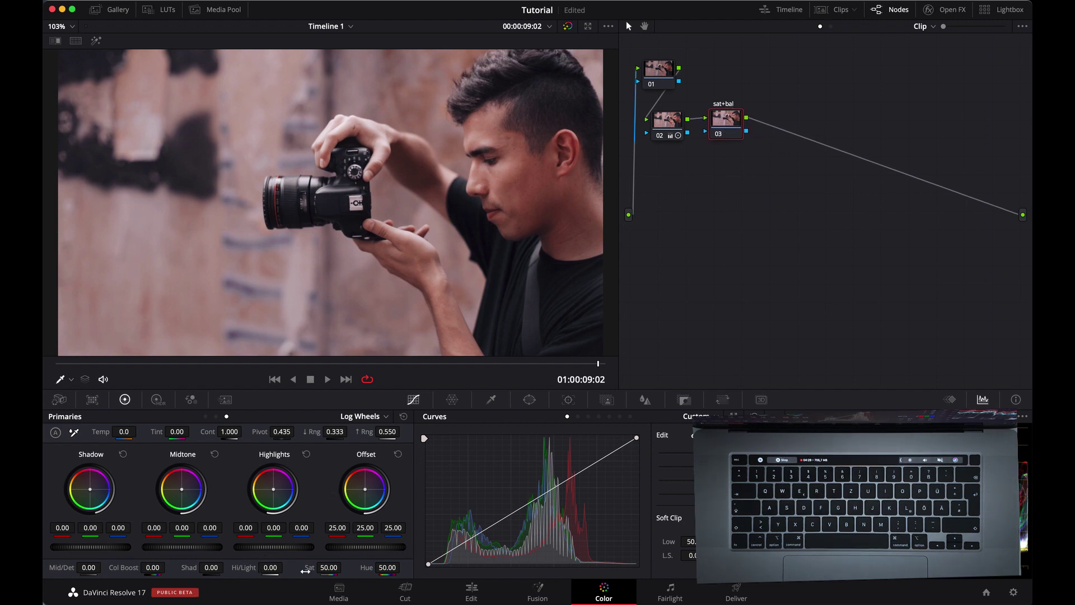
drag(306, 572, 362, 572)
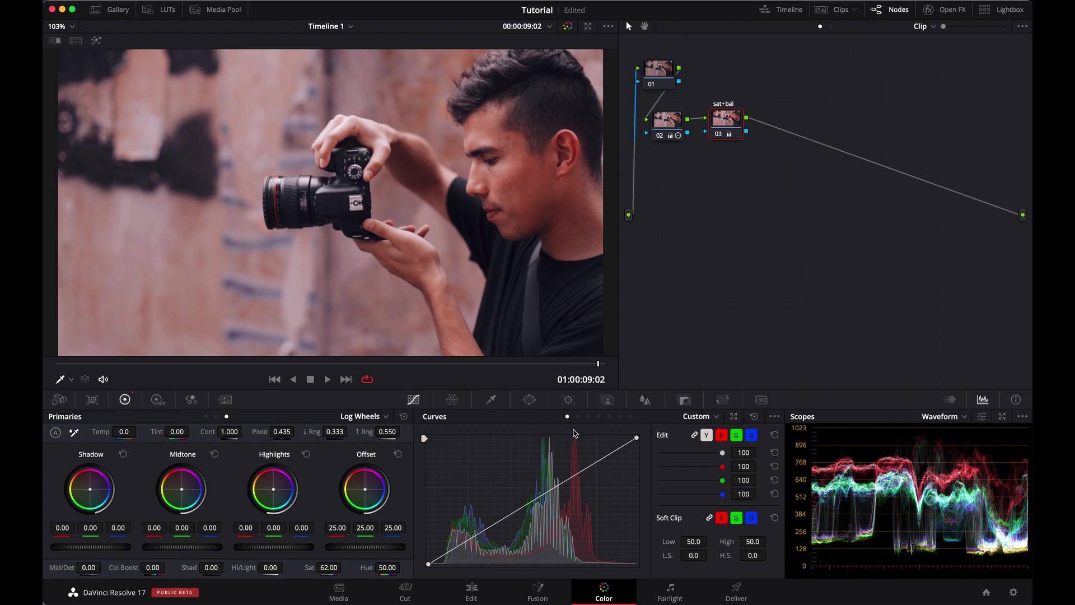
Show primaries as Color Bars, unlink the RGB curves, and select the red channel.
click(216, 418)
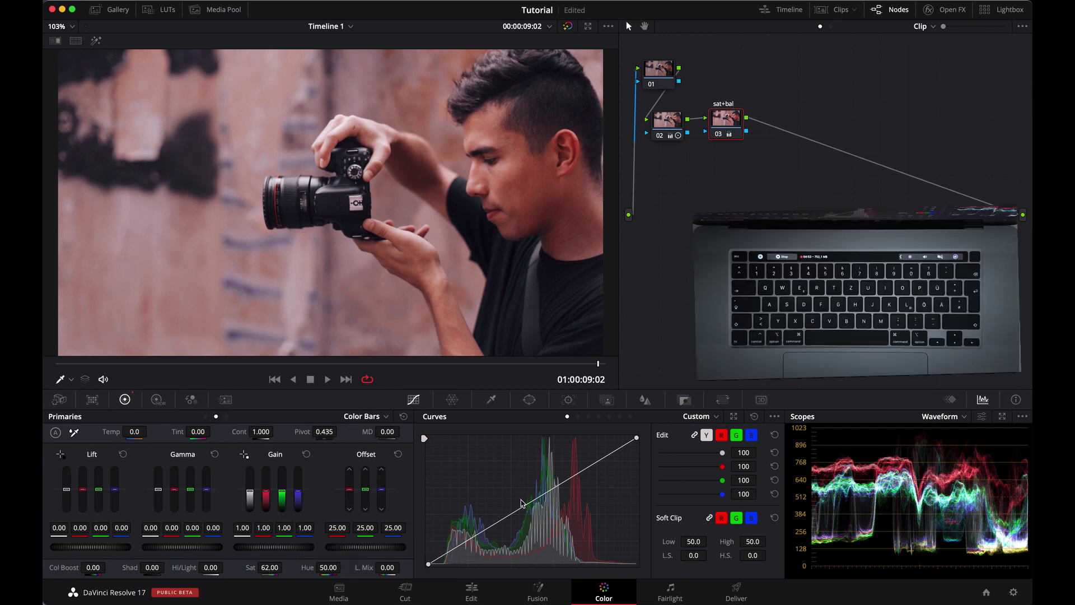
click(695, 438)
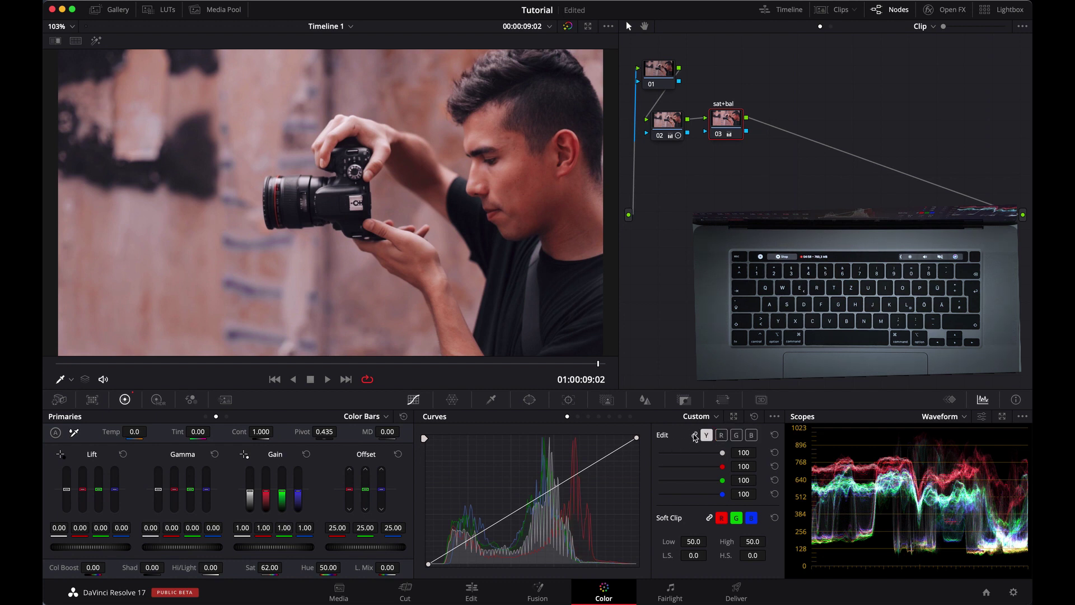
click(722, 436)
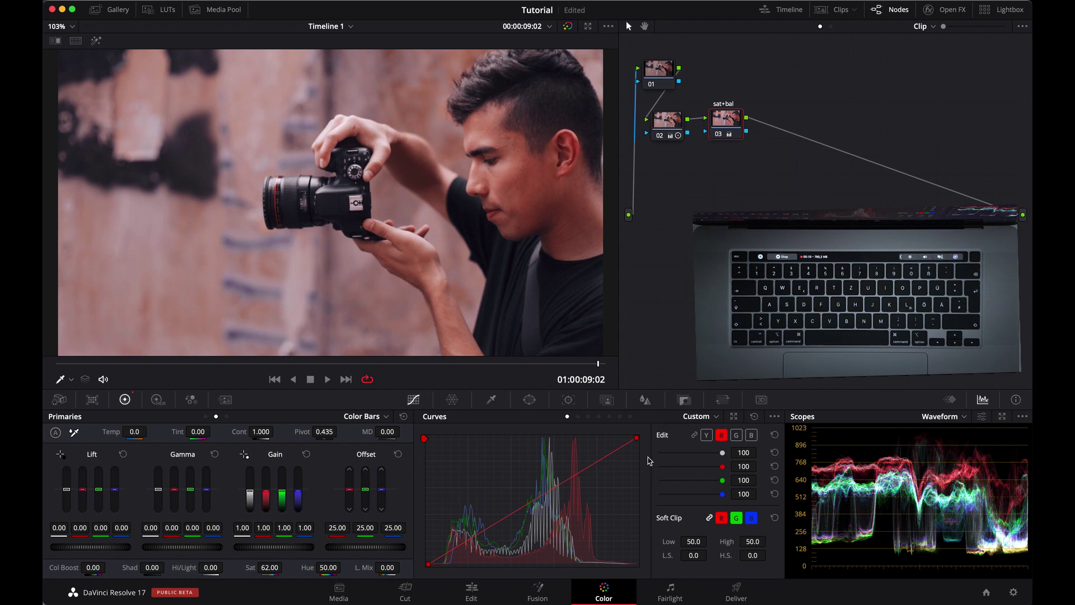
Lower the red curve's highlight point and adjust its black point.
click(637, 442)
drag(637, 441, 636, 451)
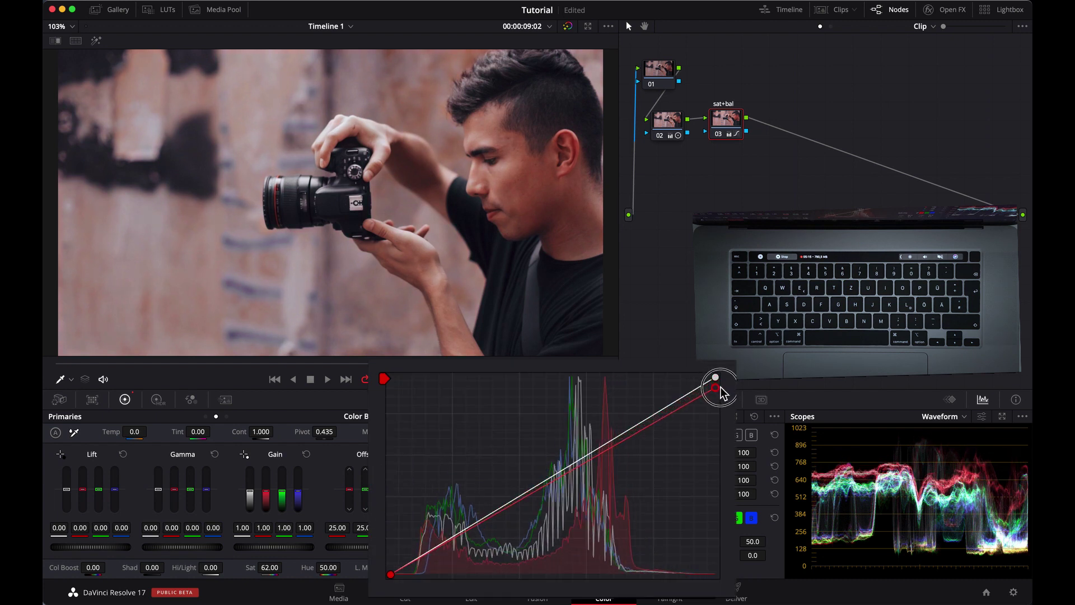
drag(722, 398, 727, 408)
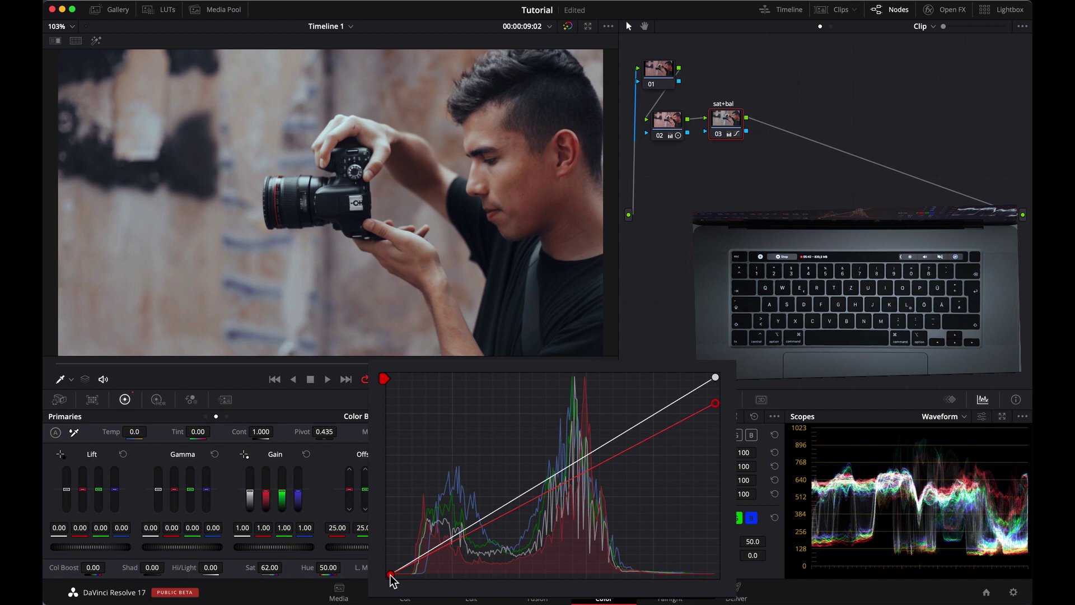
drag(390, 580, 388, 578)
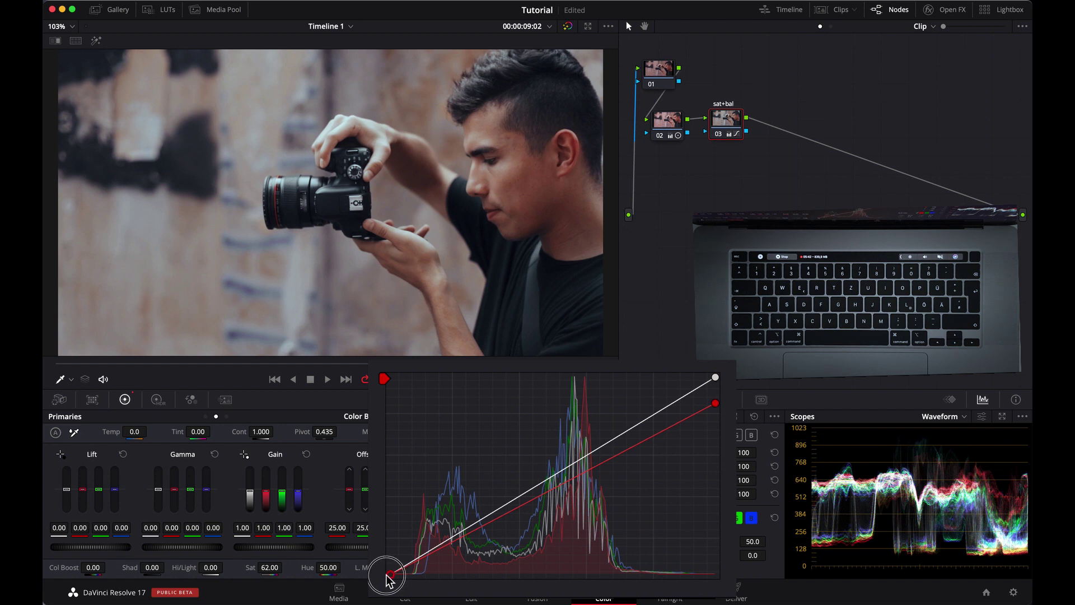
drag(388, 576, 386, 572)
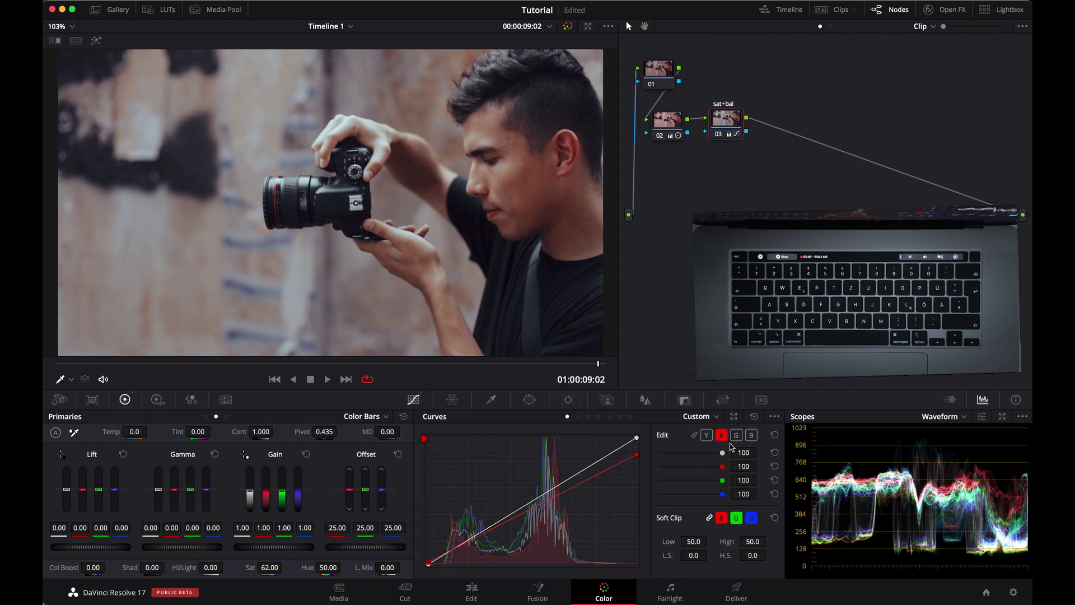
Lift the green curve's shadow point slightly and bypass the node to compare.
click(751, 435)
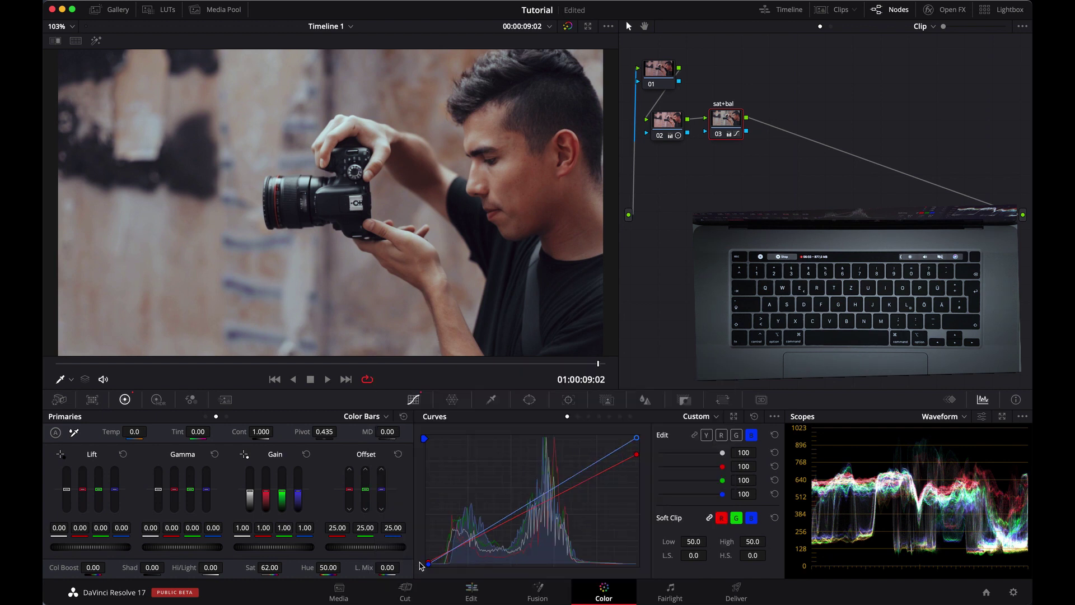
click(430, 565)
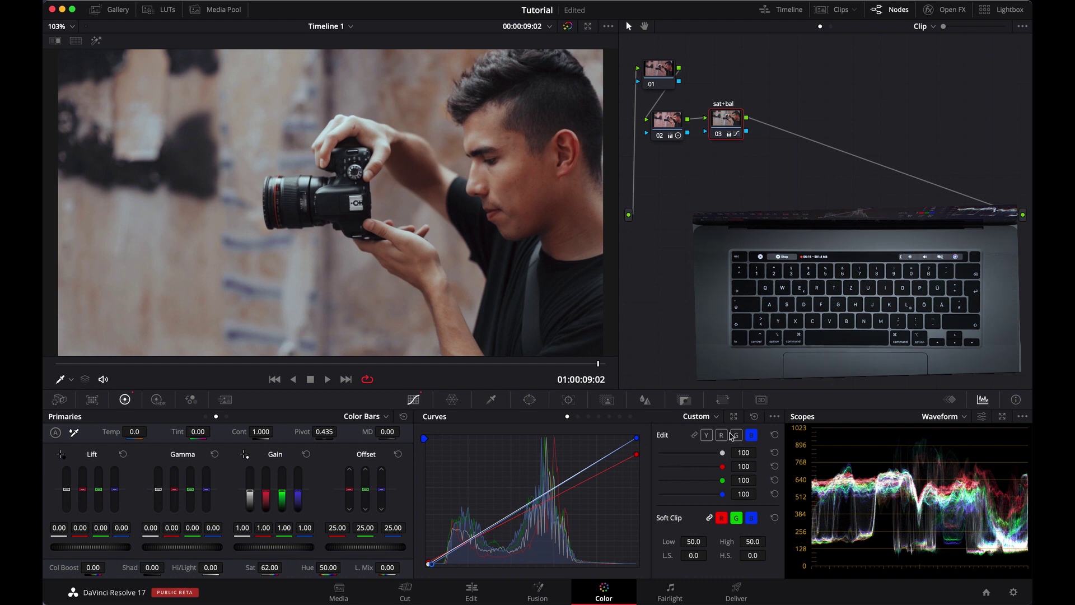
click(735, 435)
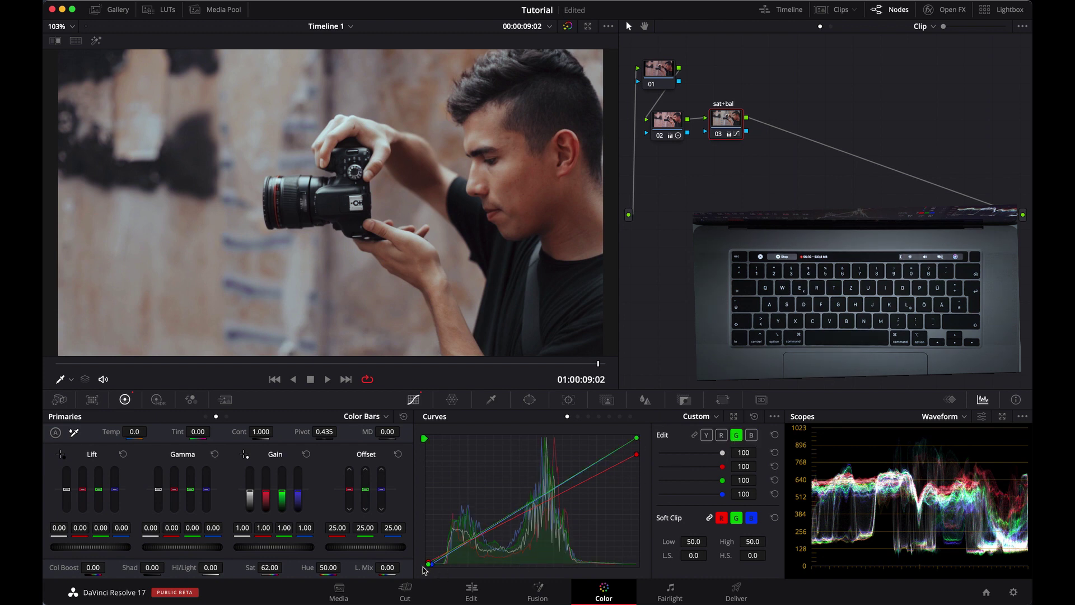
drag(428, 566, 432, 564)
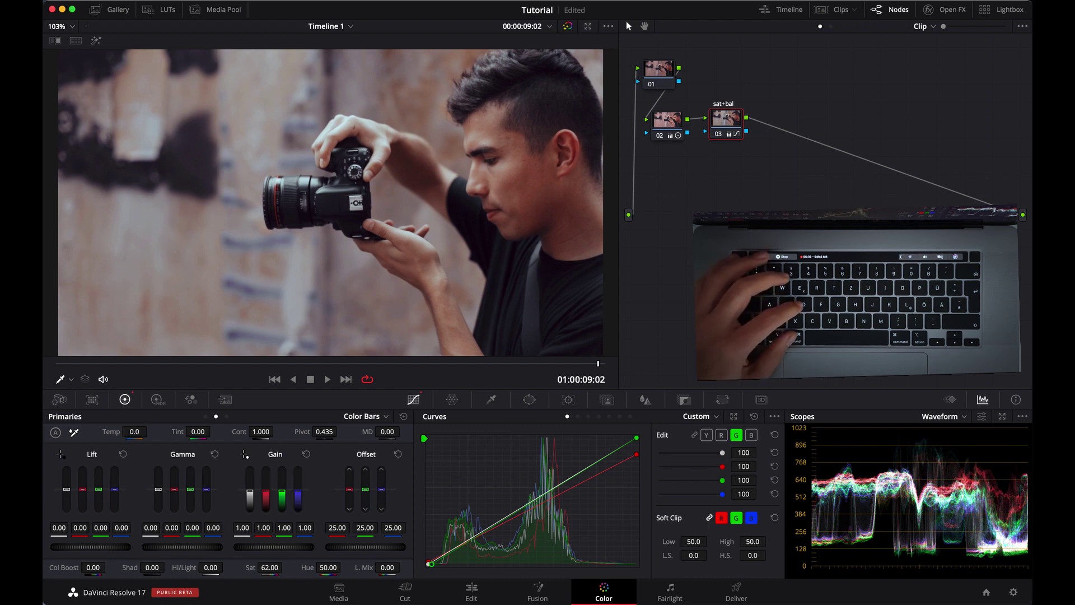
key(super+d)
Compare the portrait with sat+bal on and off while scrubbing, then select the scale clip.
key(super+d)
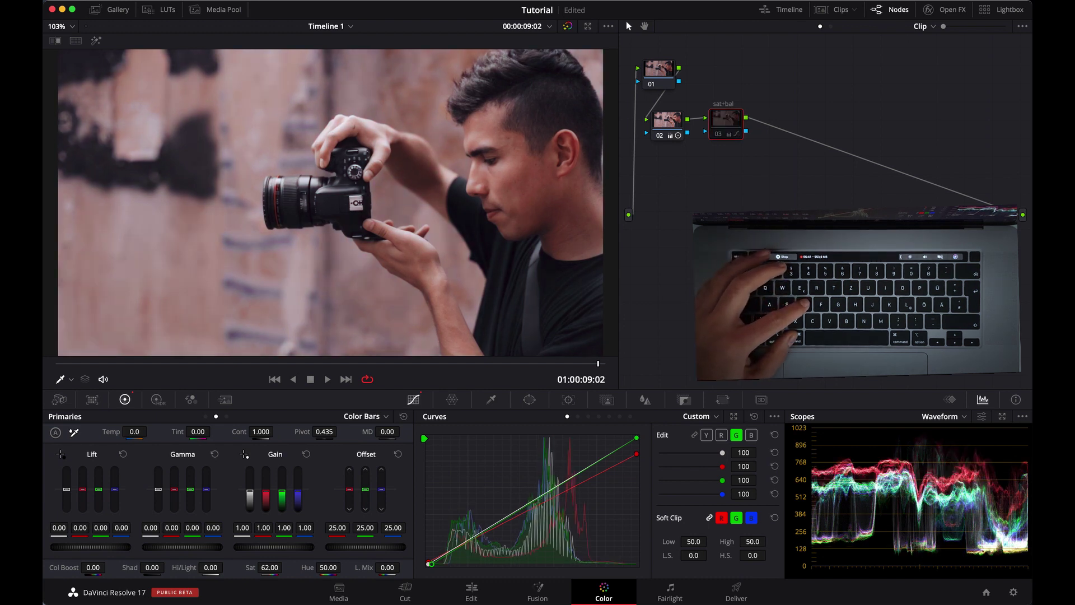
key(super+d)
key(super+d)
key(super+d)
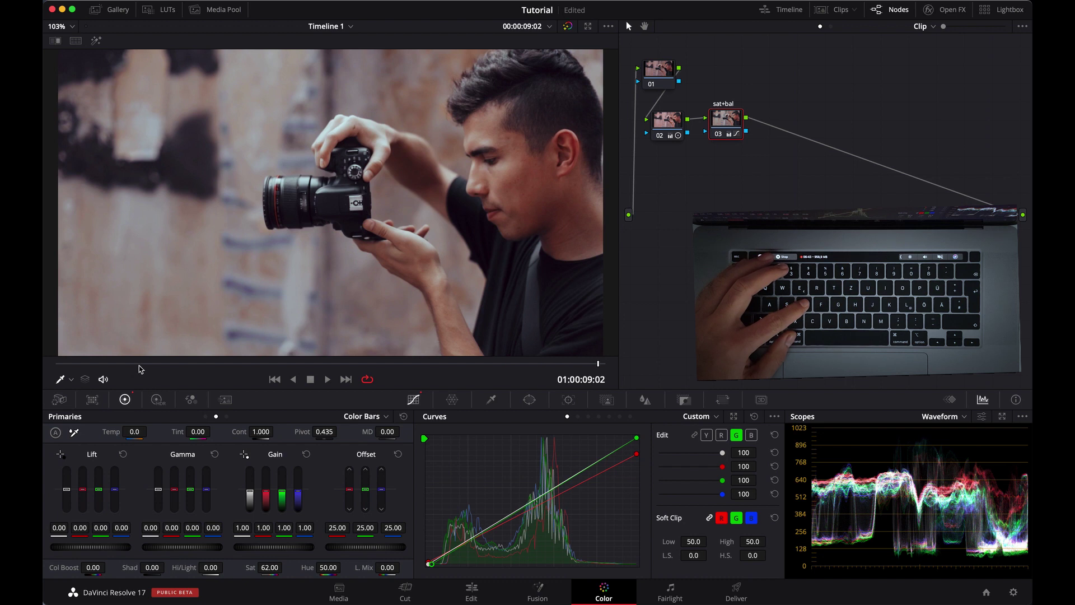
click(58, 359)
drag(58, 359, 668, 358)
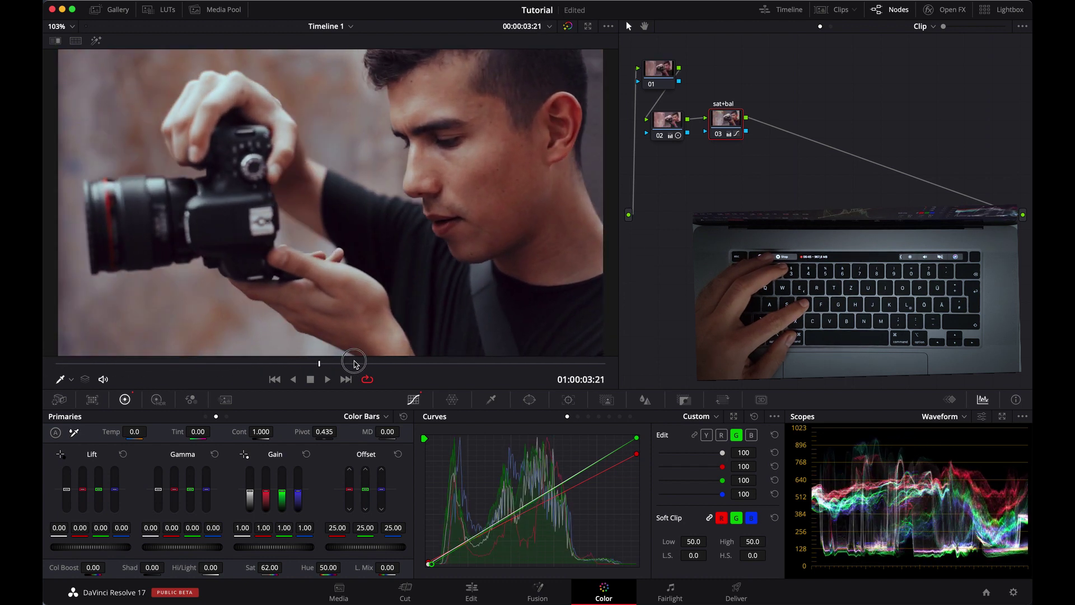
key(super+d)
key(super+d)
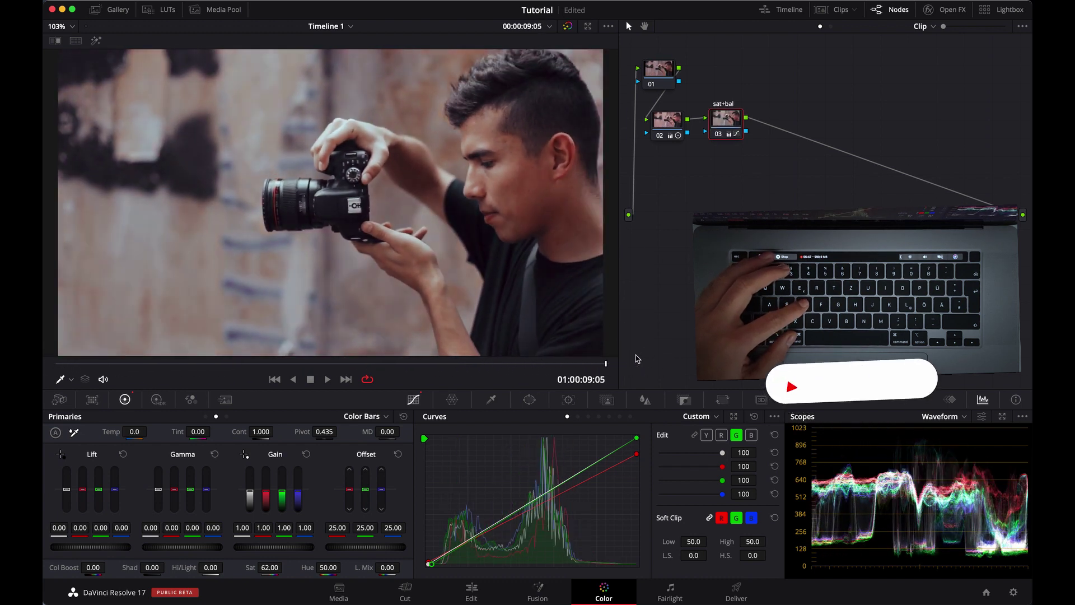
drag(179, 365, 126, 363)
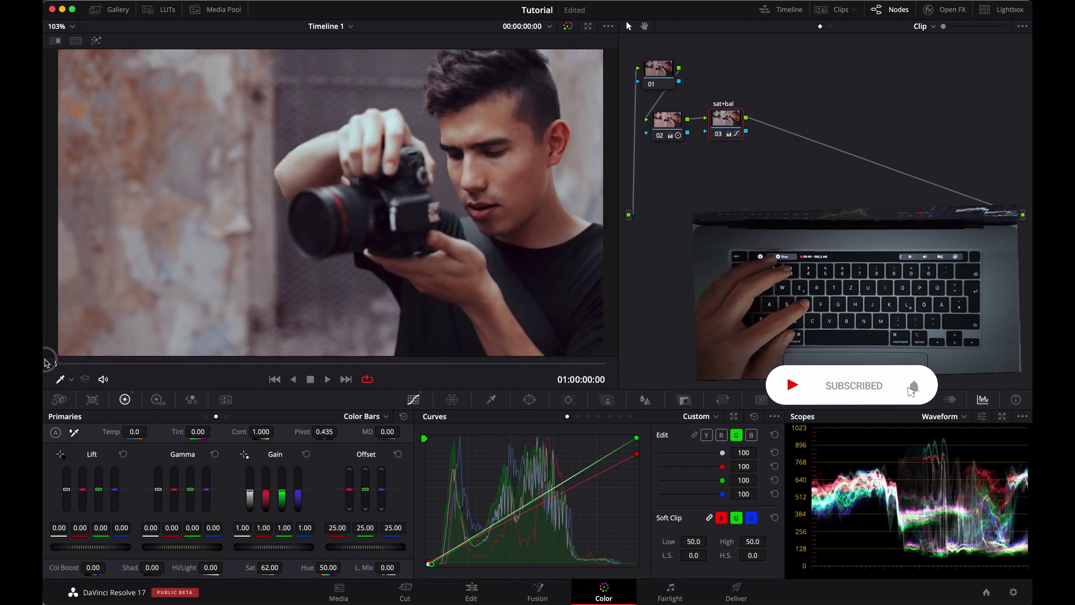
key(super+d)
key(super+d)
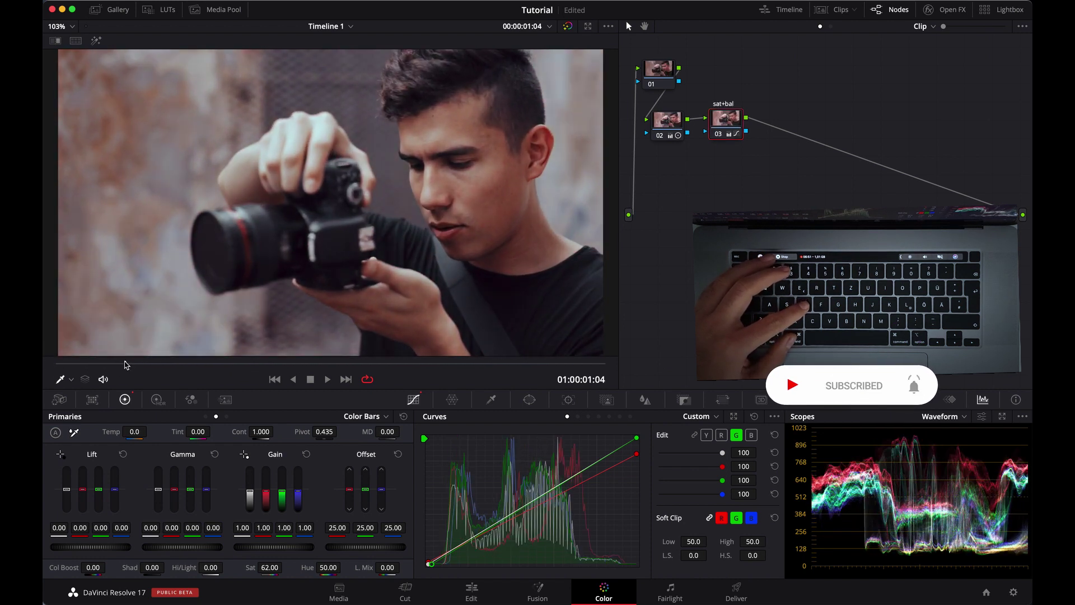
click(127, 364)
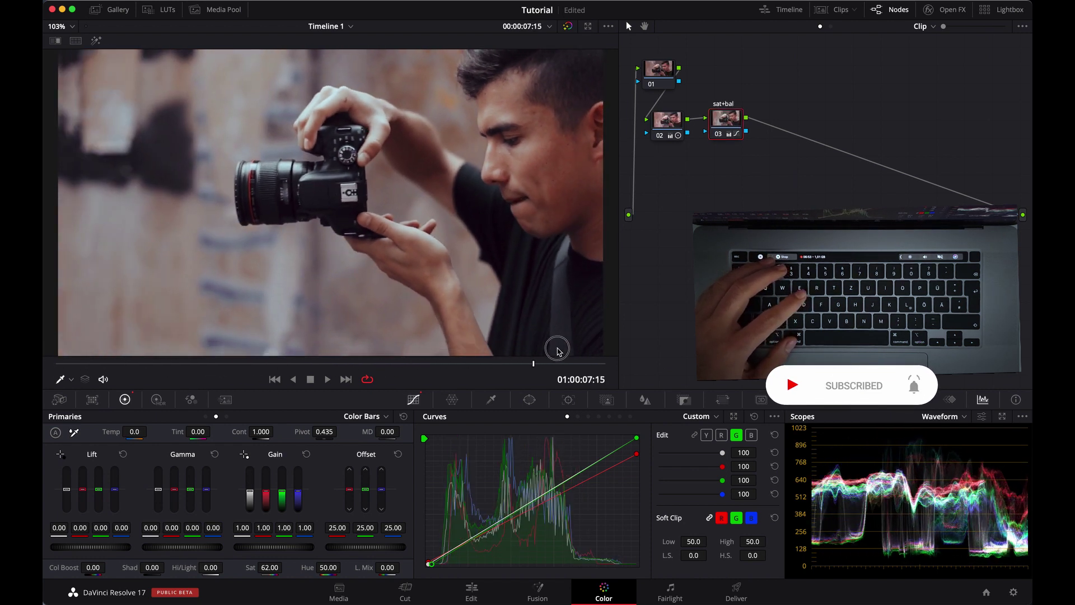
drag(127, 363, 643, 363)
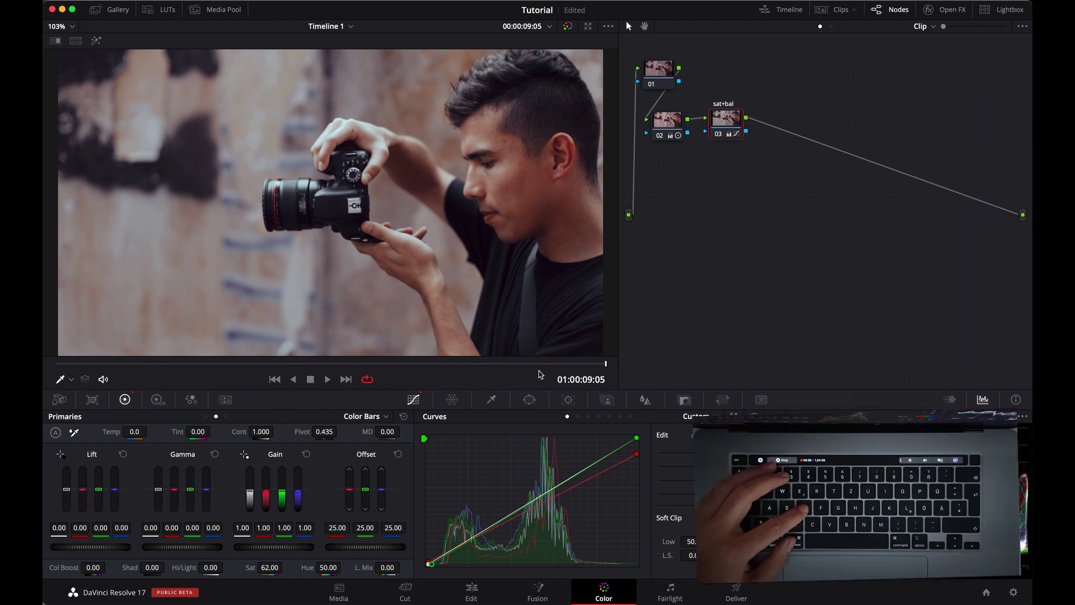
key(ctrl+d)
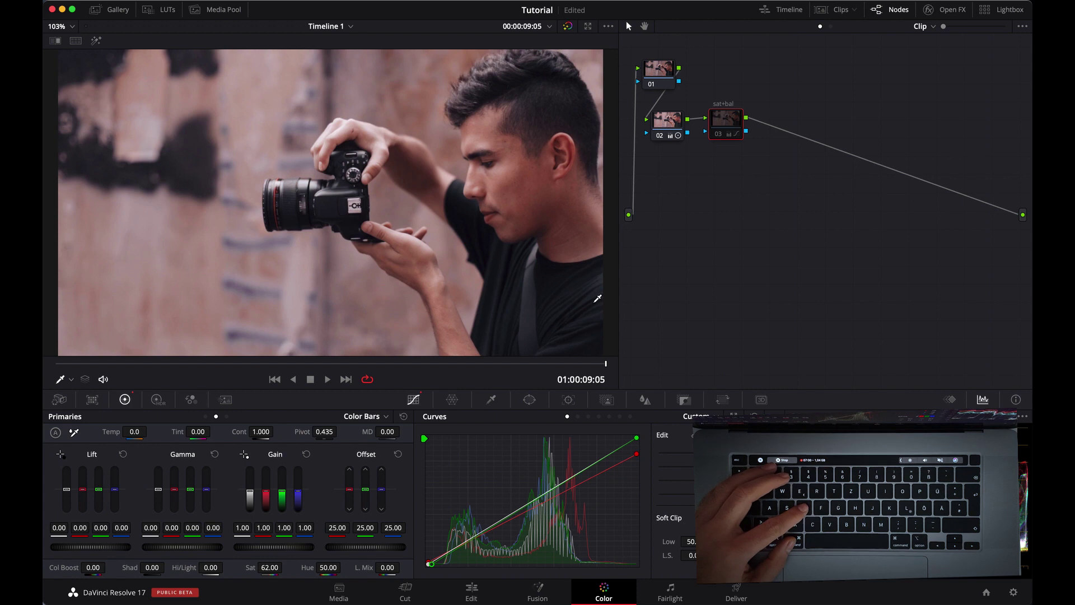
key(ctrl+d)
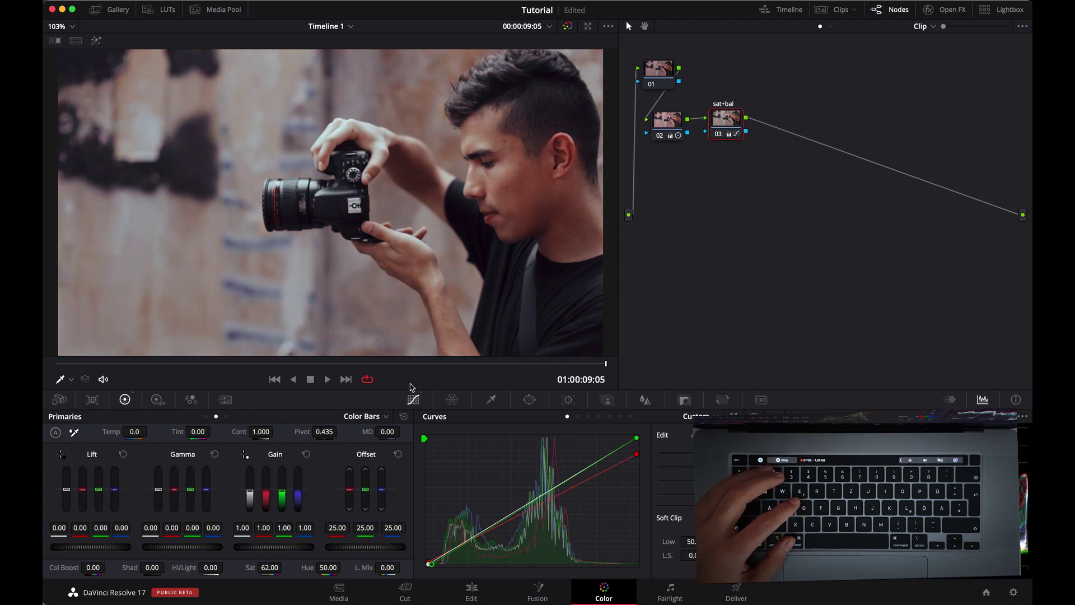
click(345, 379)
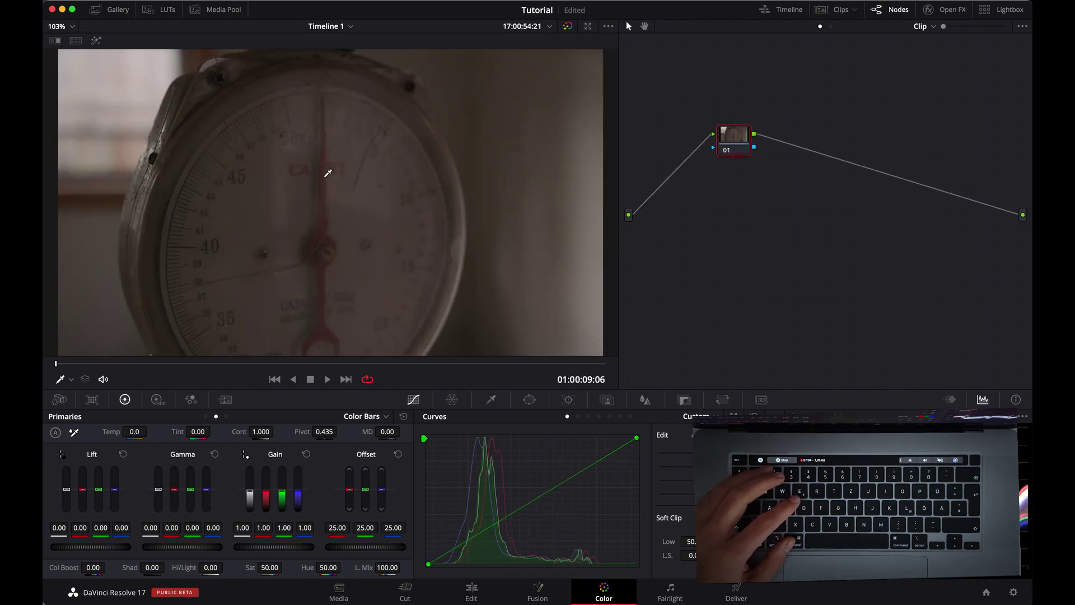
Add serial node 02 and place it below node 01.
drag(726, 138, 657, 98)
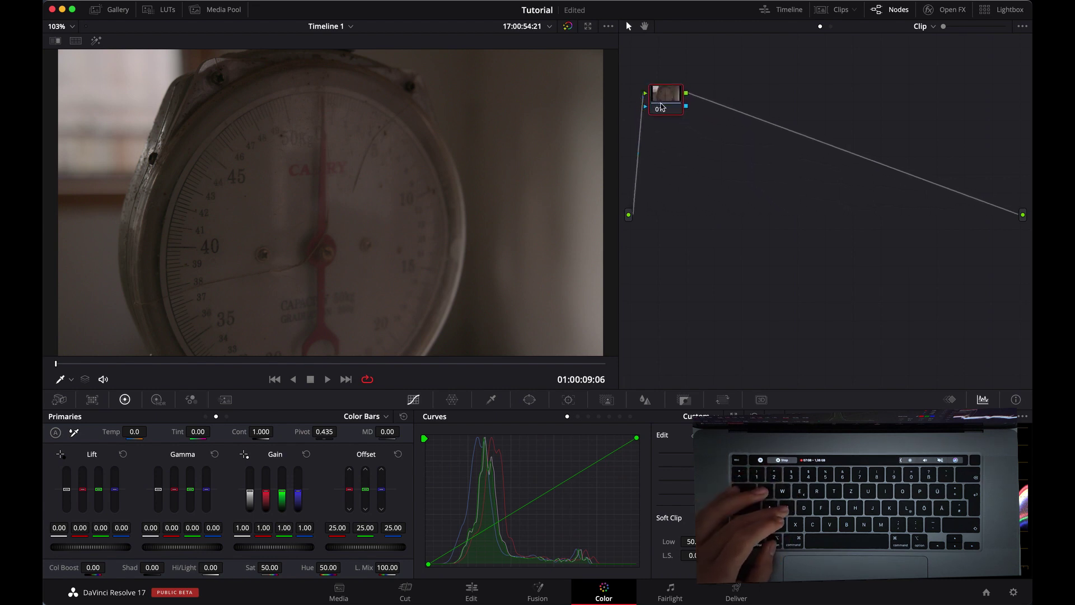
key(alt+s)
drag(704, 99, 672, 145)
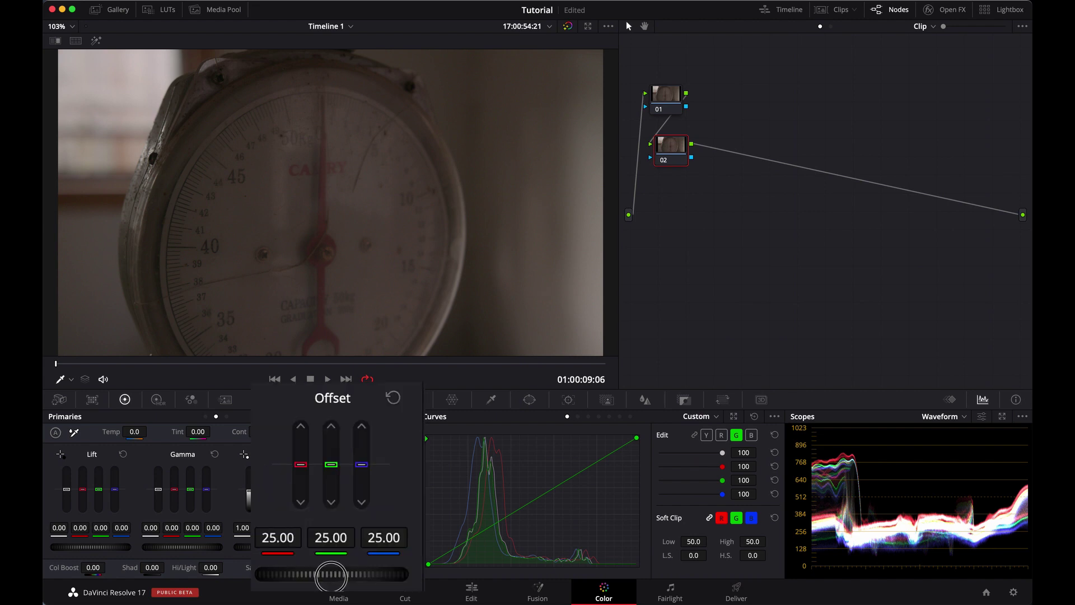
Give node 02 offset 31.60, contrast 1.316 and a lower pivot, then add node 03.
drag(364, 551, 427, 555)
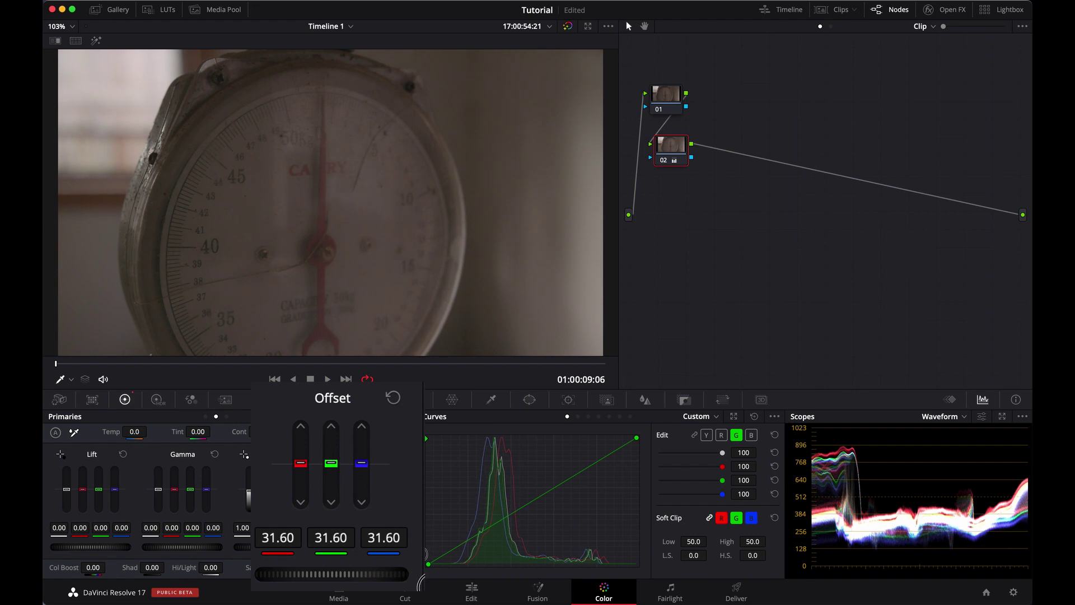
drag(242, 432, 414, 444)
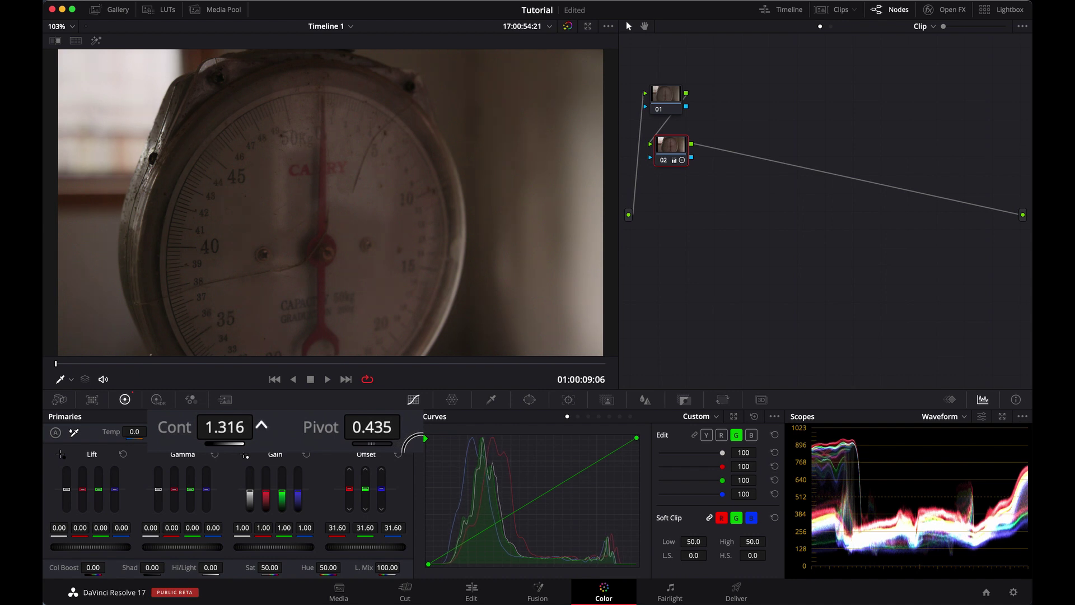
click(371, 428)
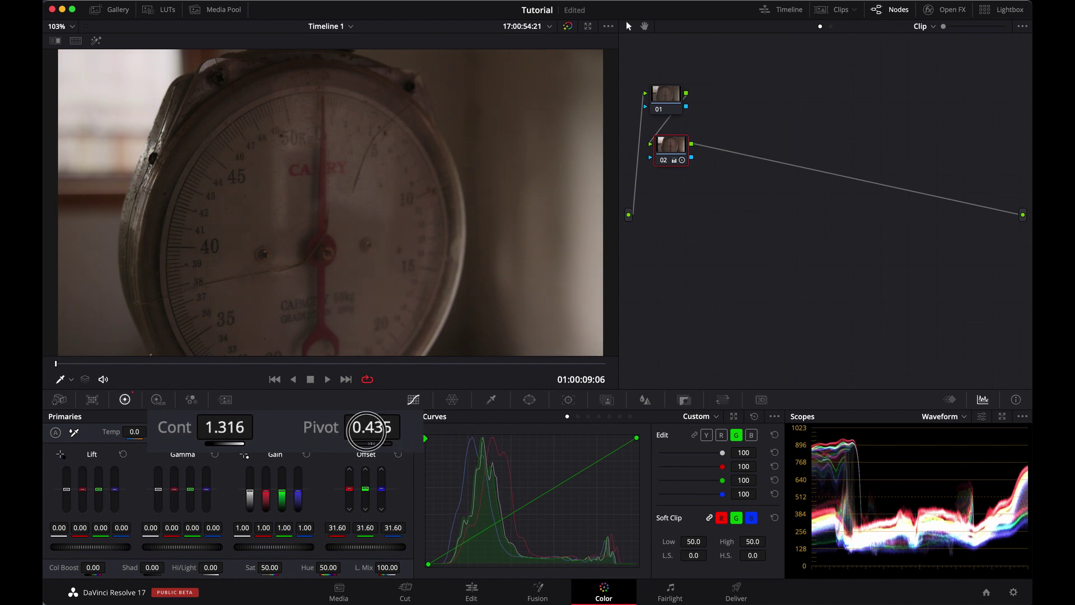
mouse_move(370, 428)
mouse_down()
mouse_move(258, 428)
mouse_move(291, 428)
mouse_up()
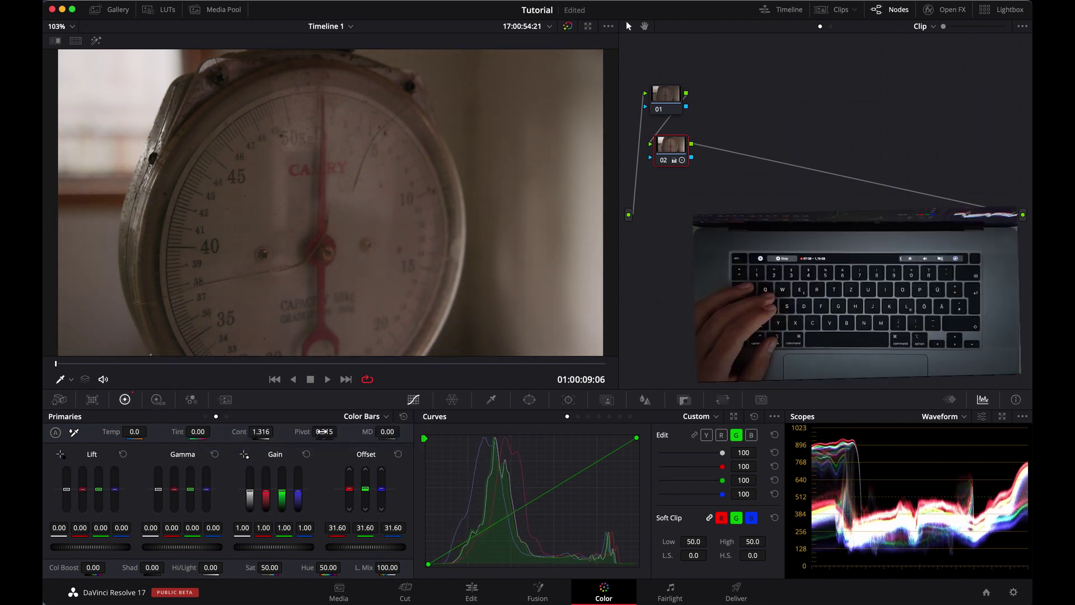
key(alt+s)
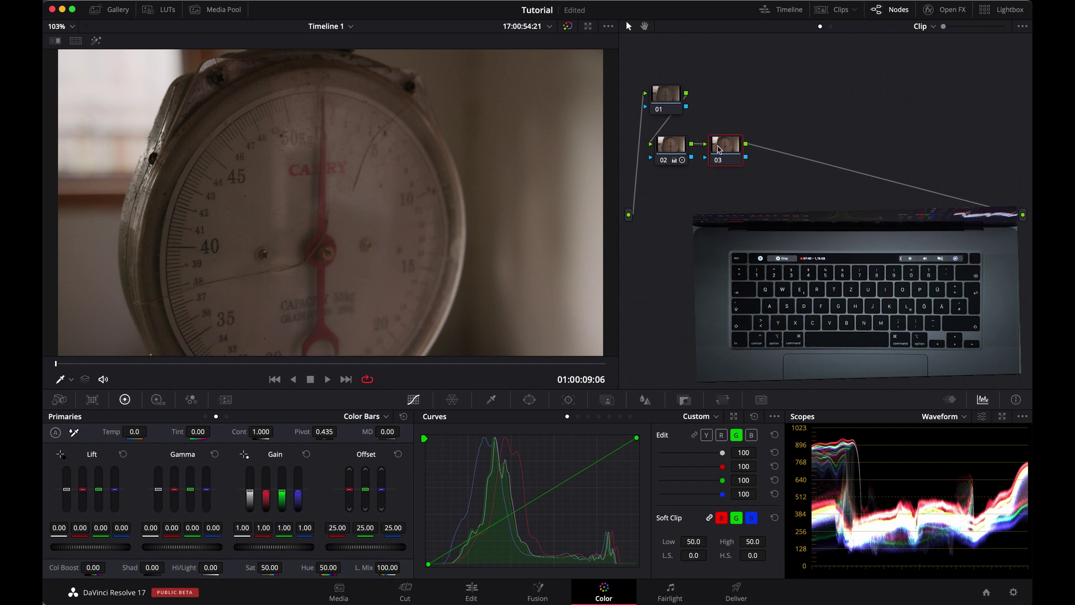
On node 03, raise saturation to 80.00, drop luma mix to 0.00, and select the red curve.
drag(719, 150, 721, 151)
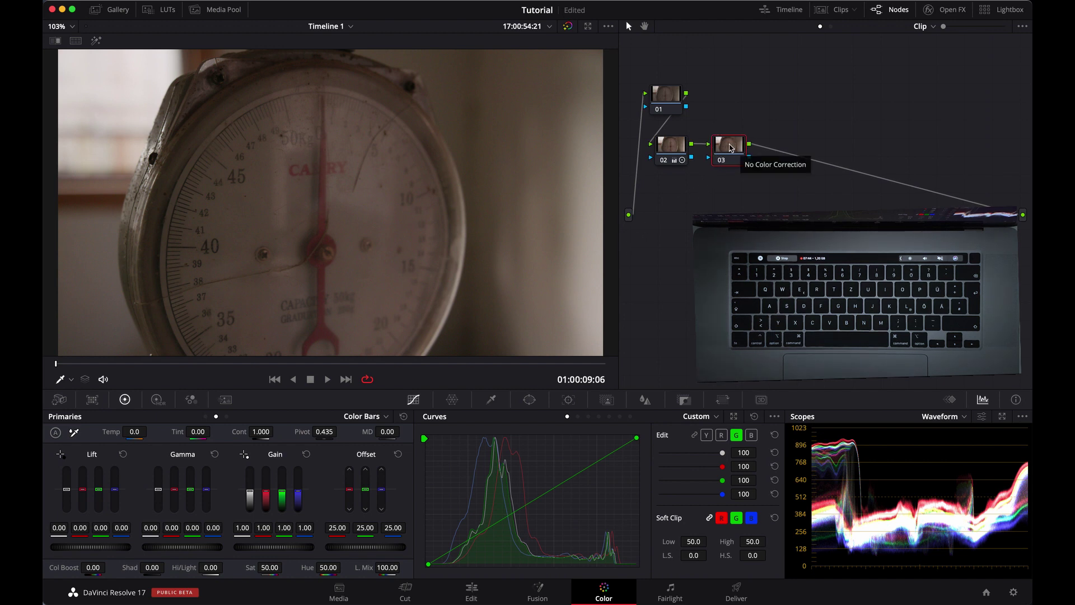
mouse_move(268, 576)
mouse_down()
mouse_move(361, 568)
mouse_move(350, 566)
mouse_up()
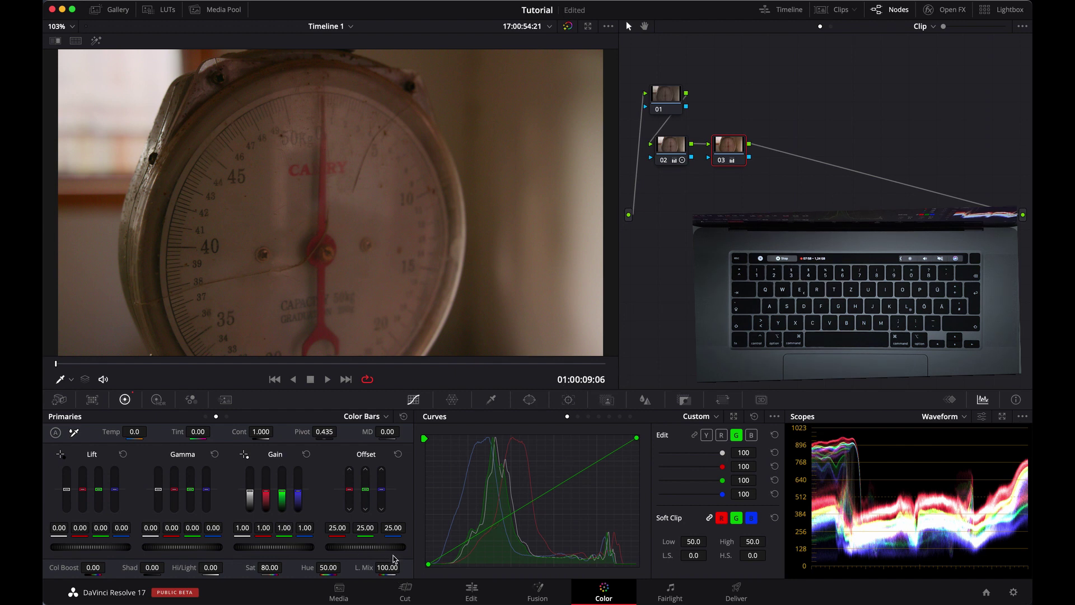
drag(394, 558, 310, 559)
click(720, 435)
Pull the red curve down in the highlights and midtones to cut red.
click(638, 440)
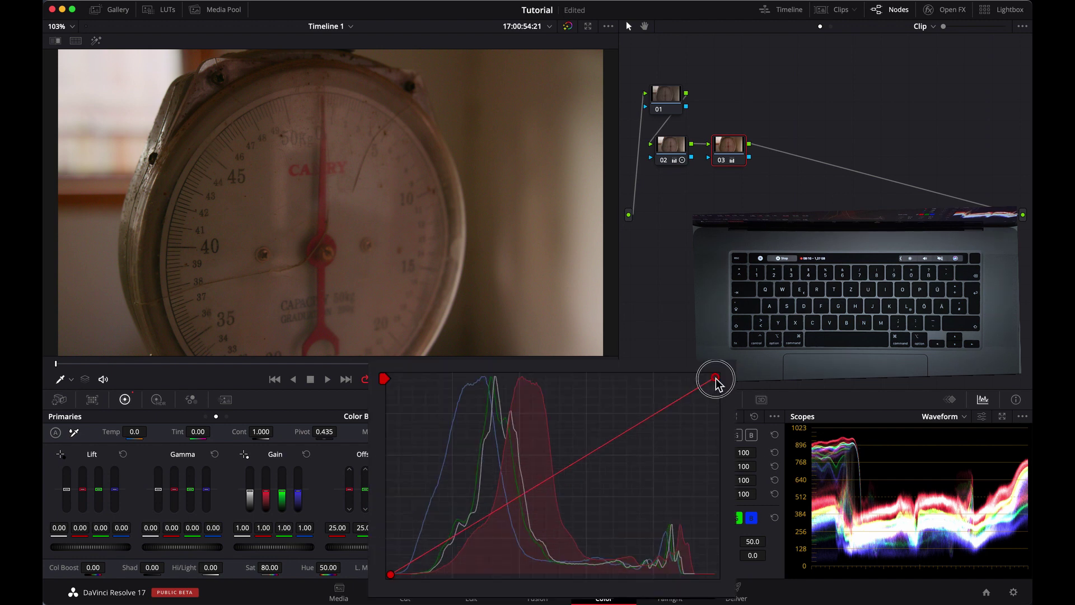
drag(718, 379, 719, 384)
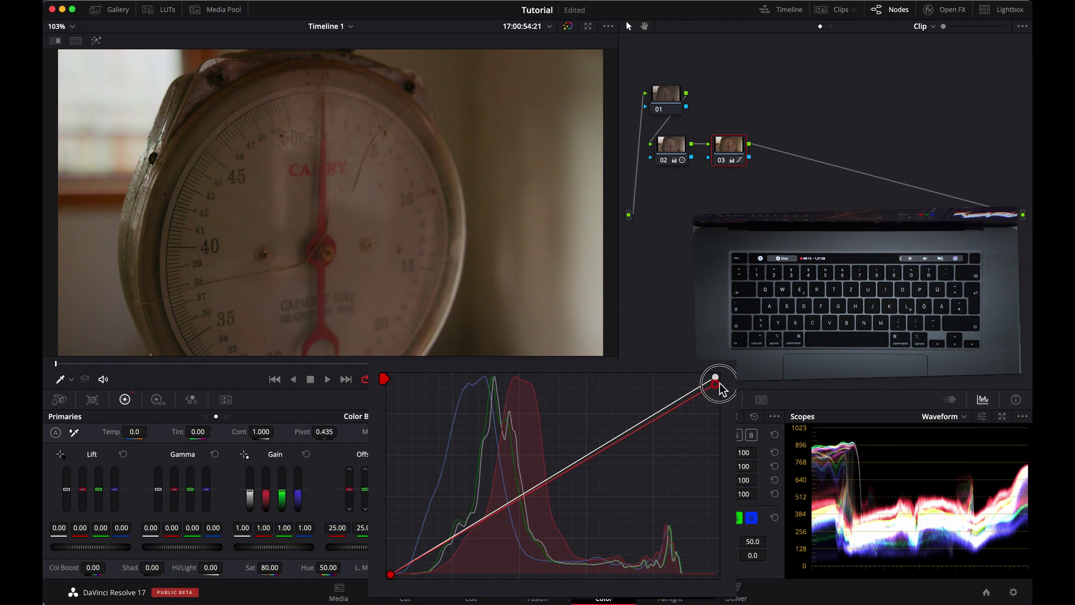
drag(720, 389, 720, 388)
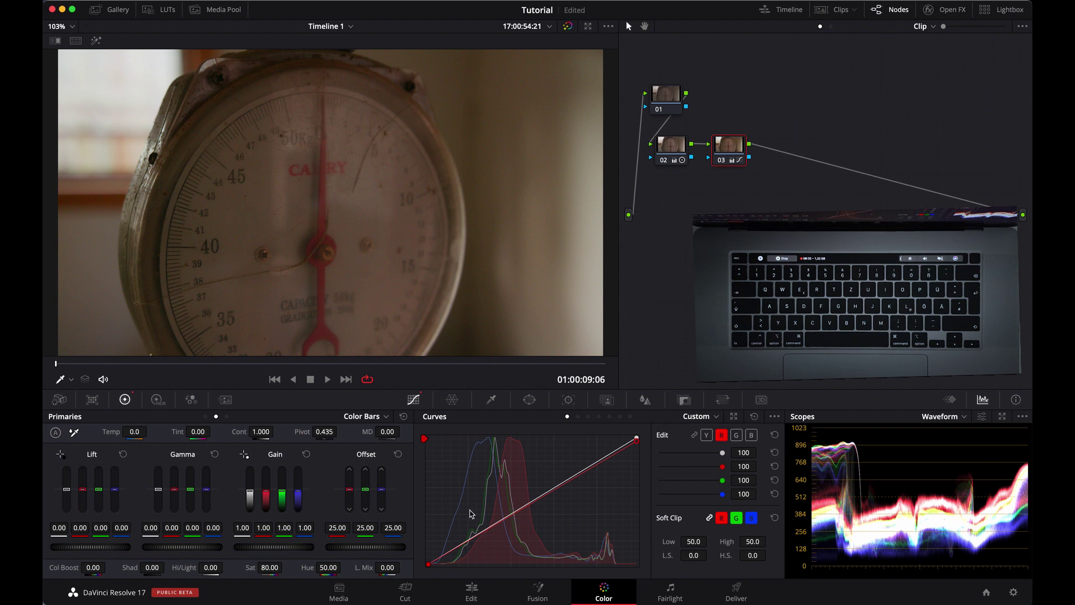
click(499, 521)
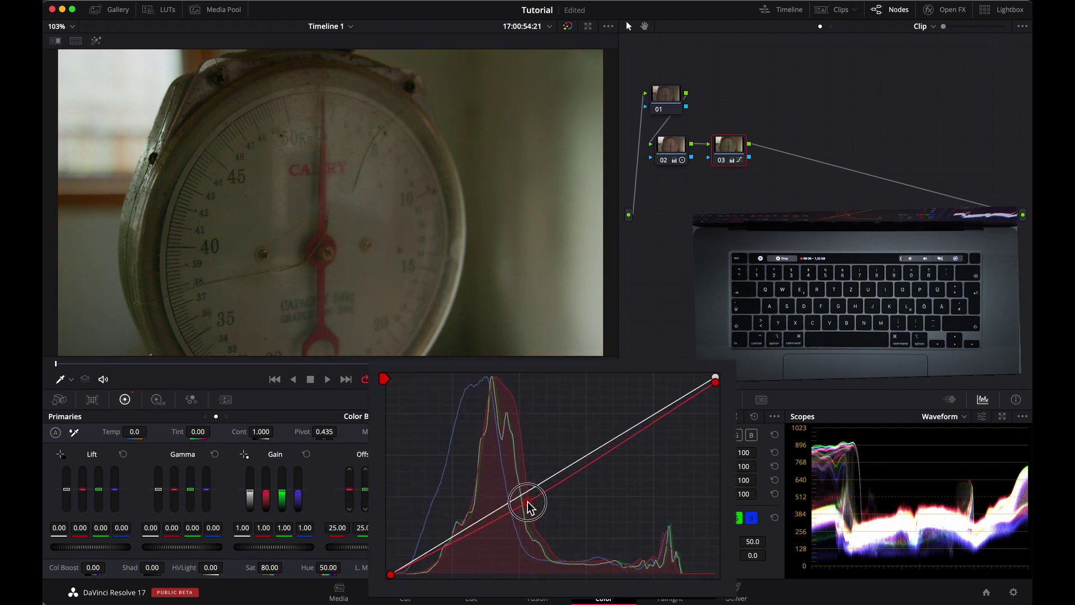
drag(501, 518, 503, 524)
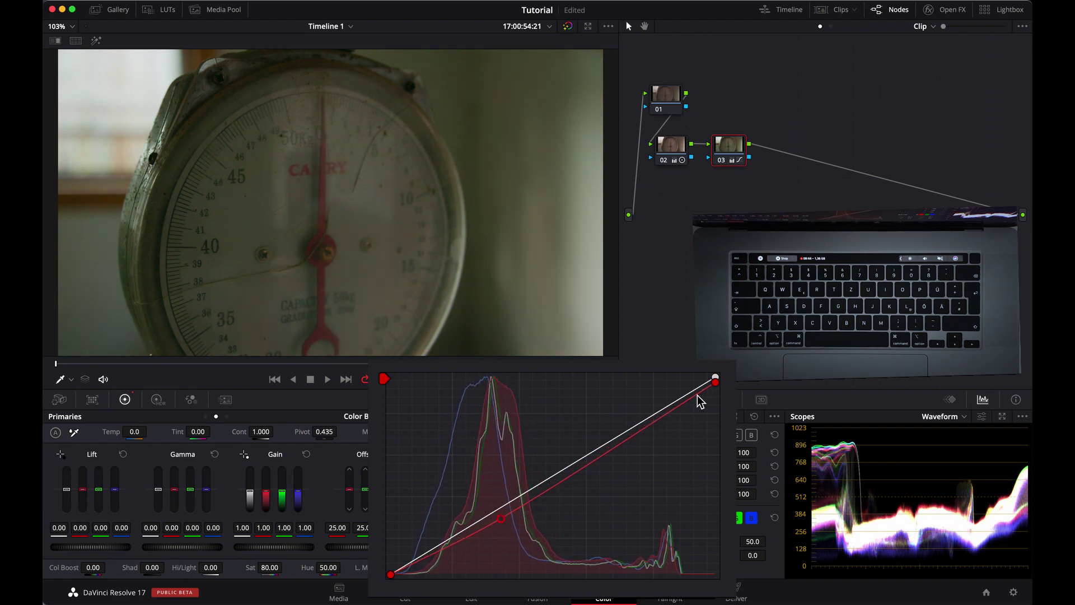
click(636, 433)
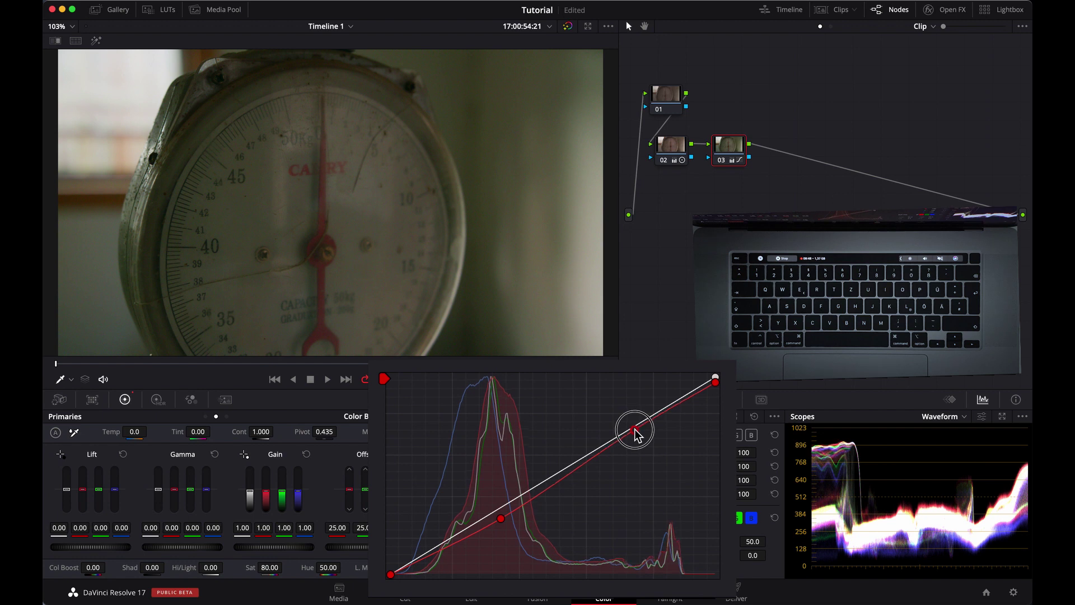
Lift the blue curve's black point and adjust a point on the luma curve.
click(751, 435)
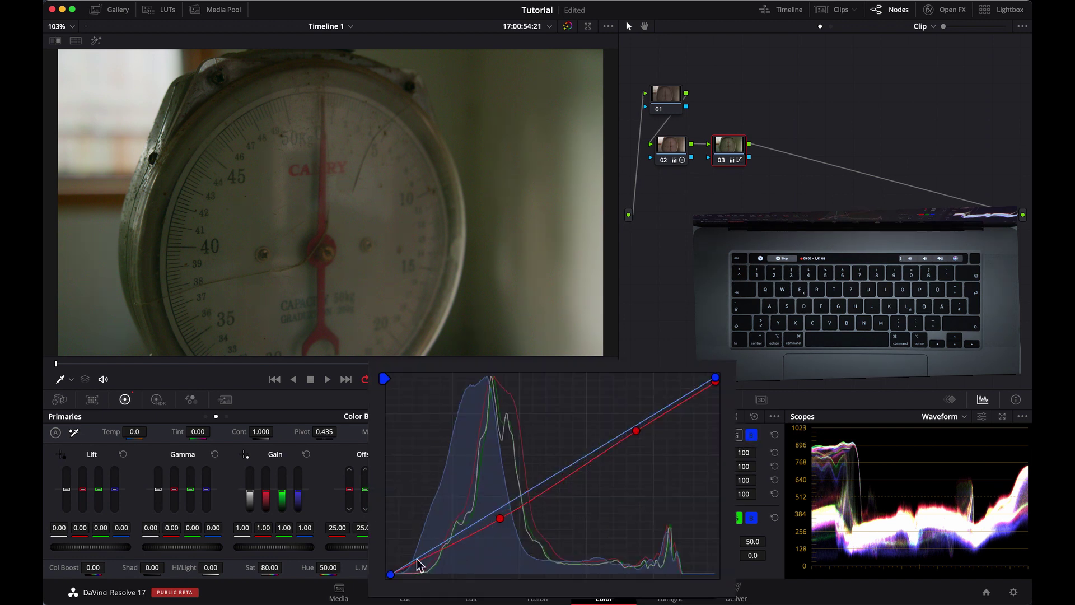
click(391, 574)
drag(390, 572, 388, 567)
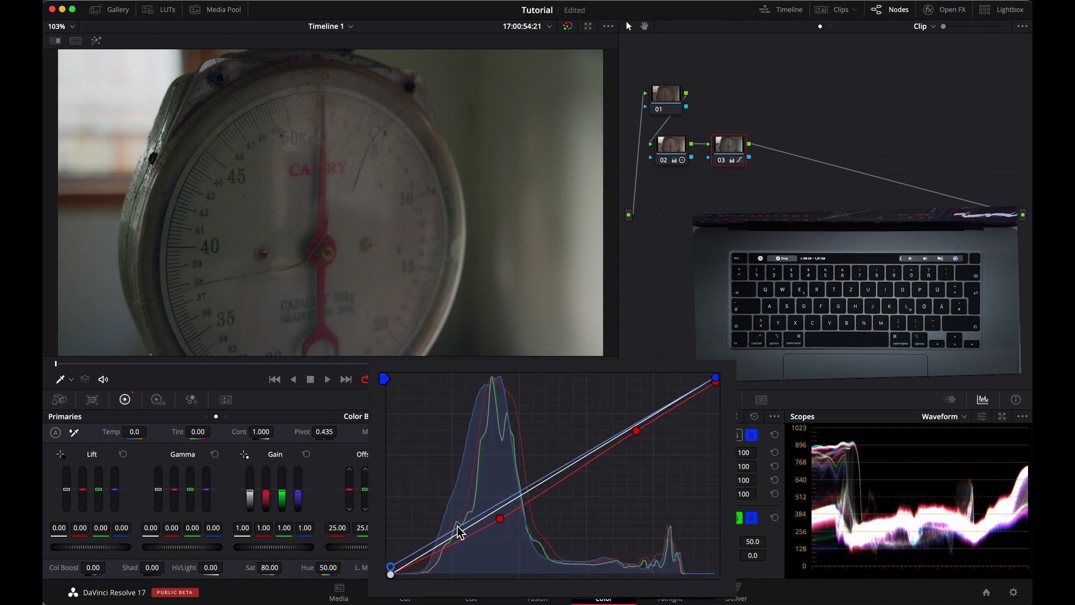
drag(460, 533, 520, 498)
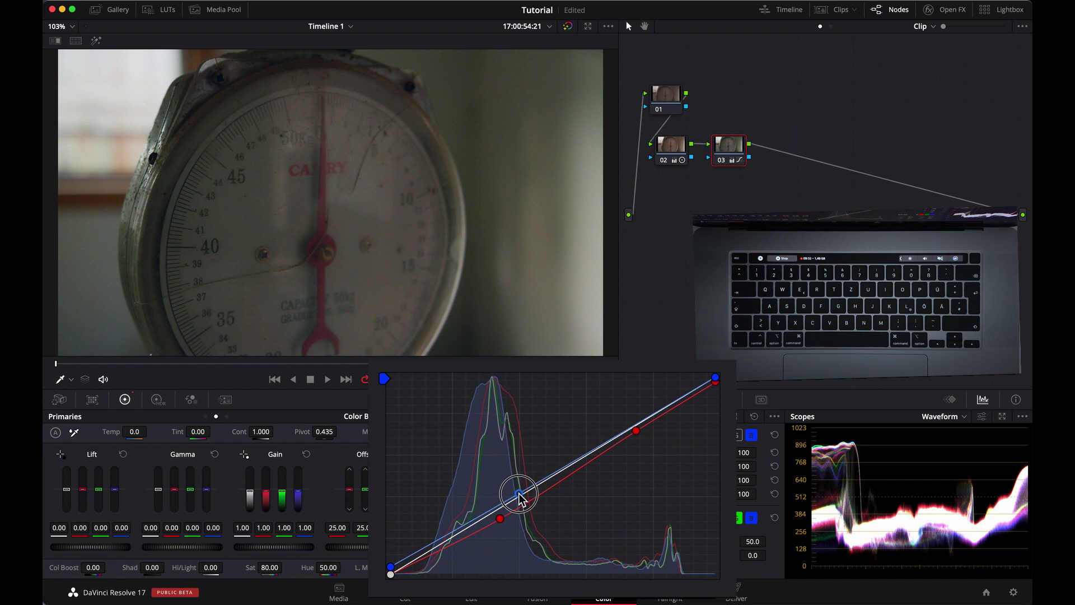
drag(520, 498, 473, 524)
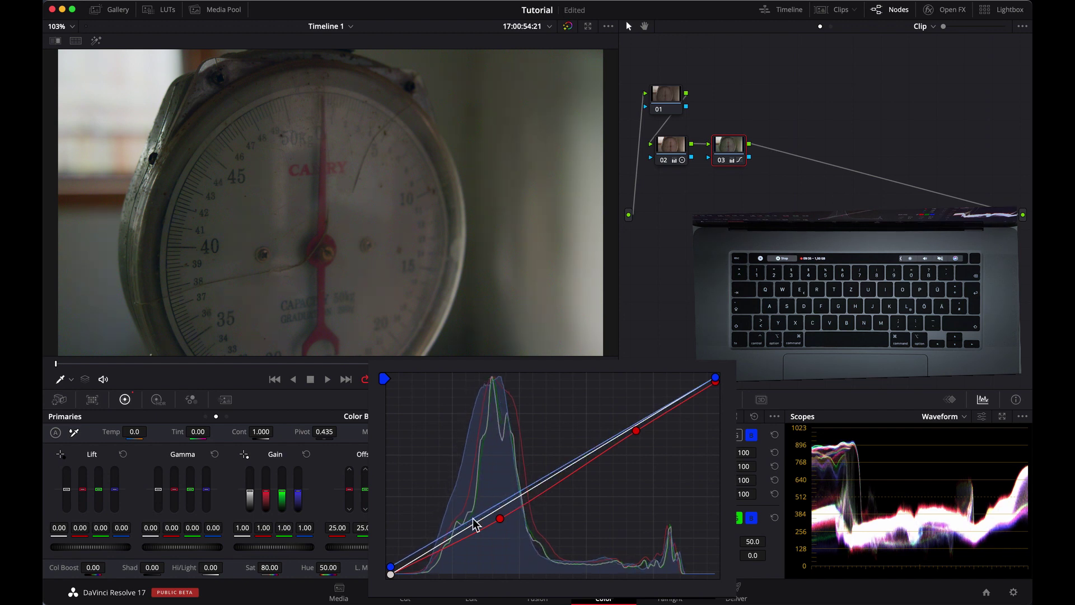
Adjust the green curve's black point to lift the green shadows.
click(736, 435)
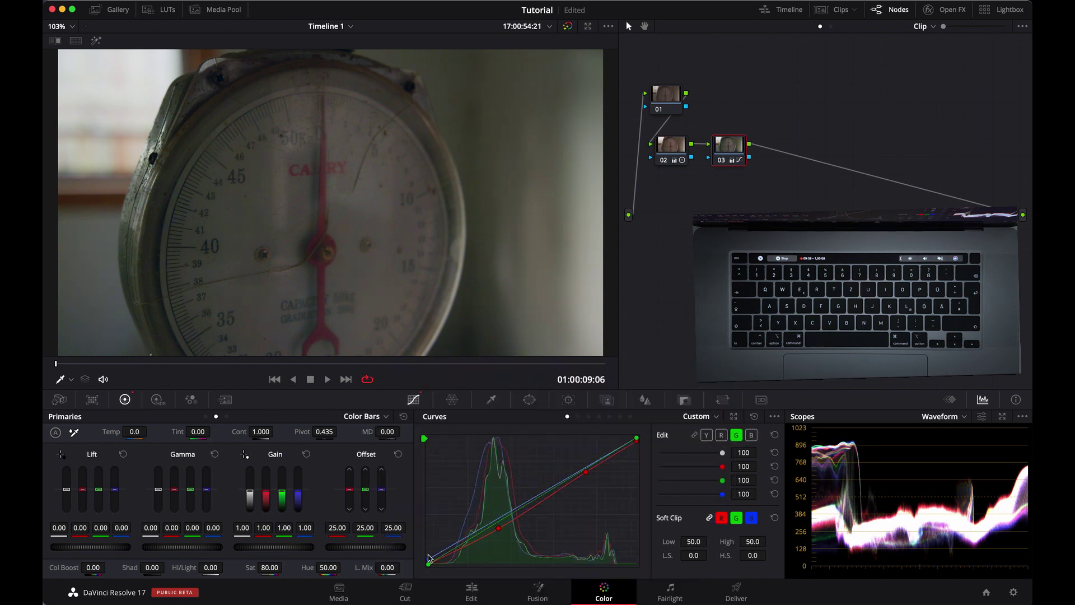
drag(428, 558, 396, 576)
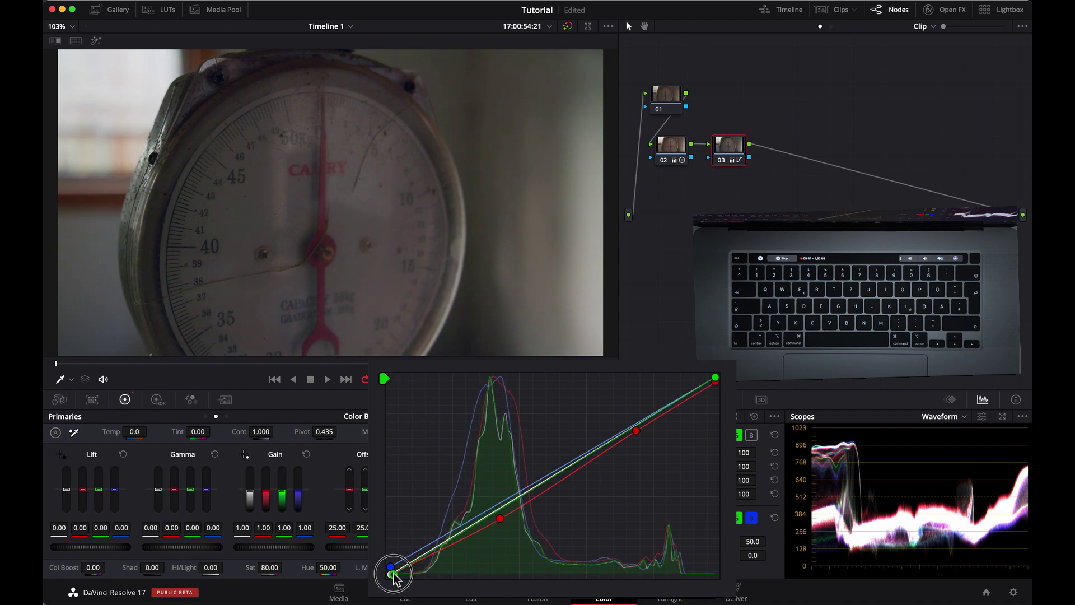
drag(393, 575, 430, 567)
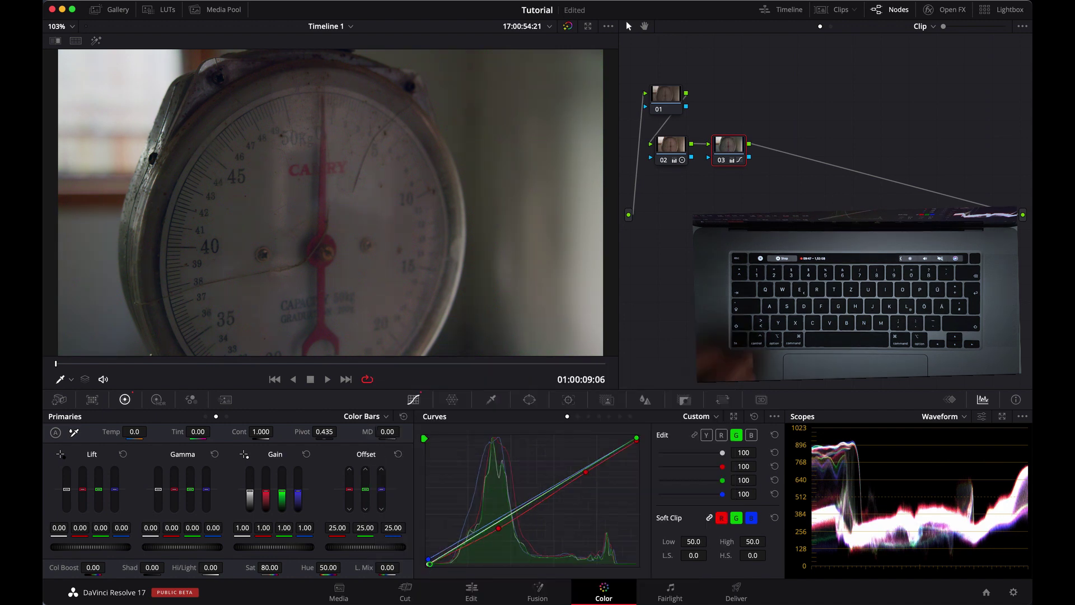
key(super+d)
key(super+d)
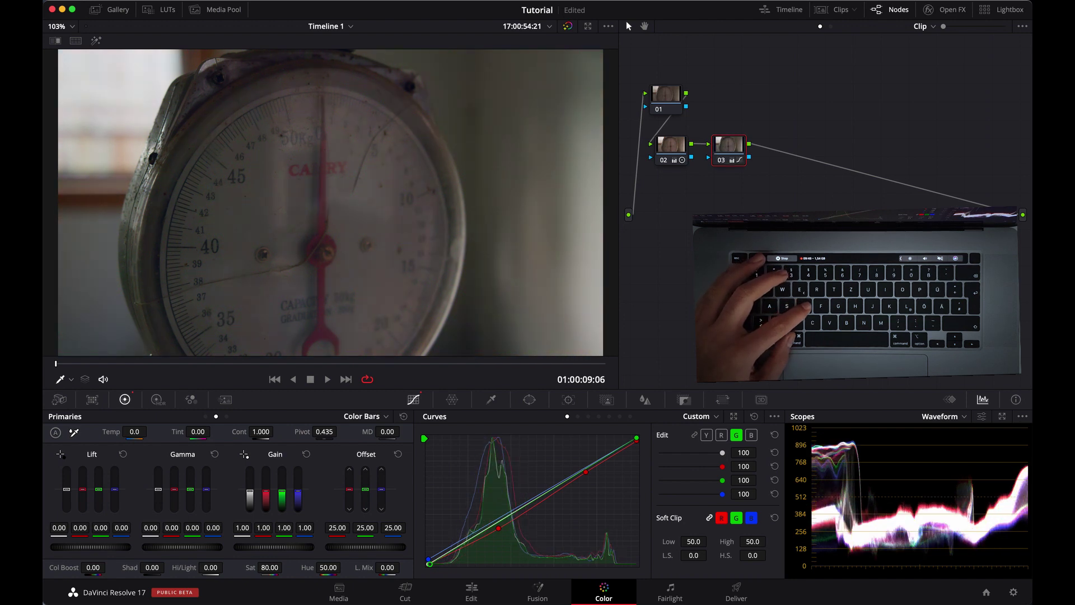
key(super+d)
key(super+d)
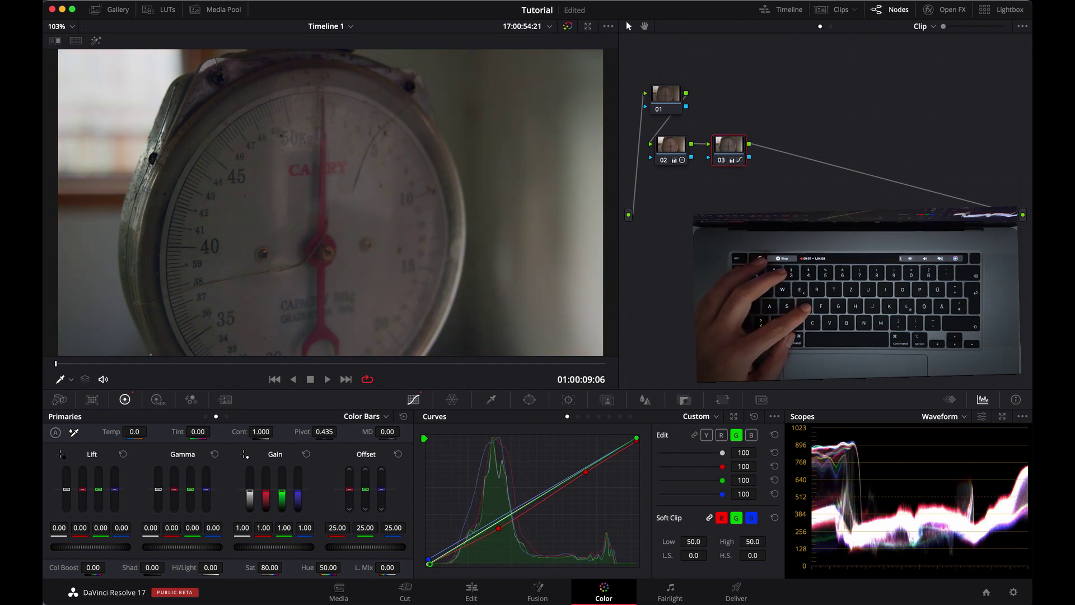
key(super+d)
key(super+d)
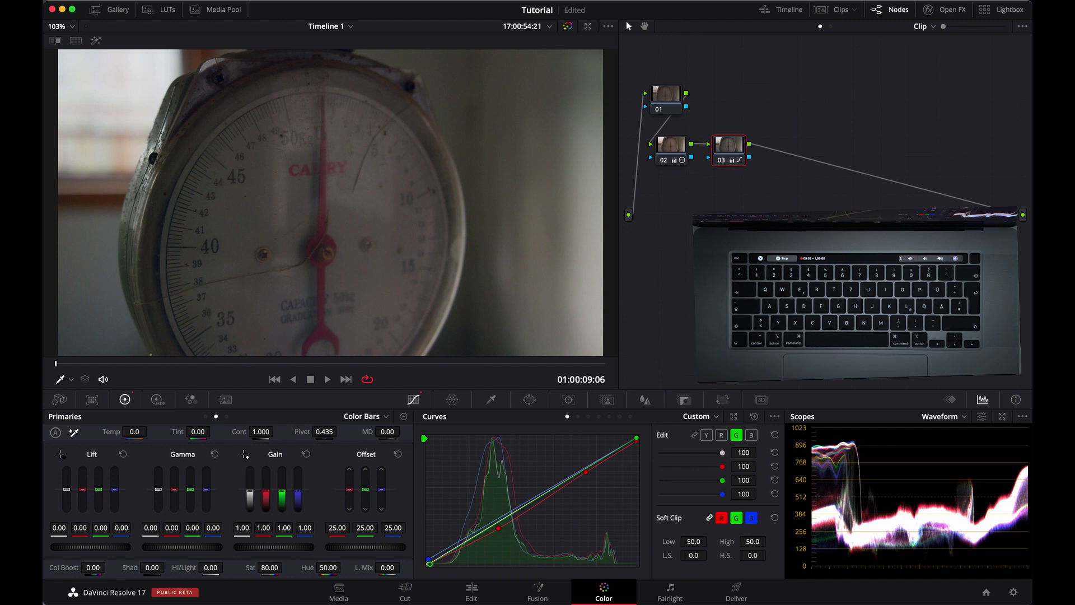